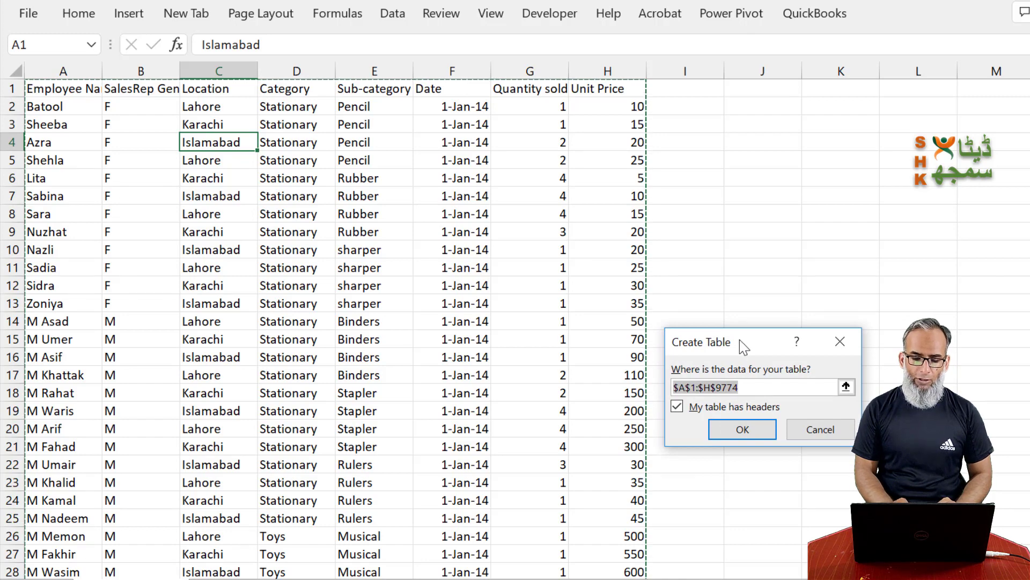
Create a table with headers from the range $A$1:$H$9774.
{"action": "left_click_drag", "start_coordinate": [745, 343], "coordinate": [479, 118]}
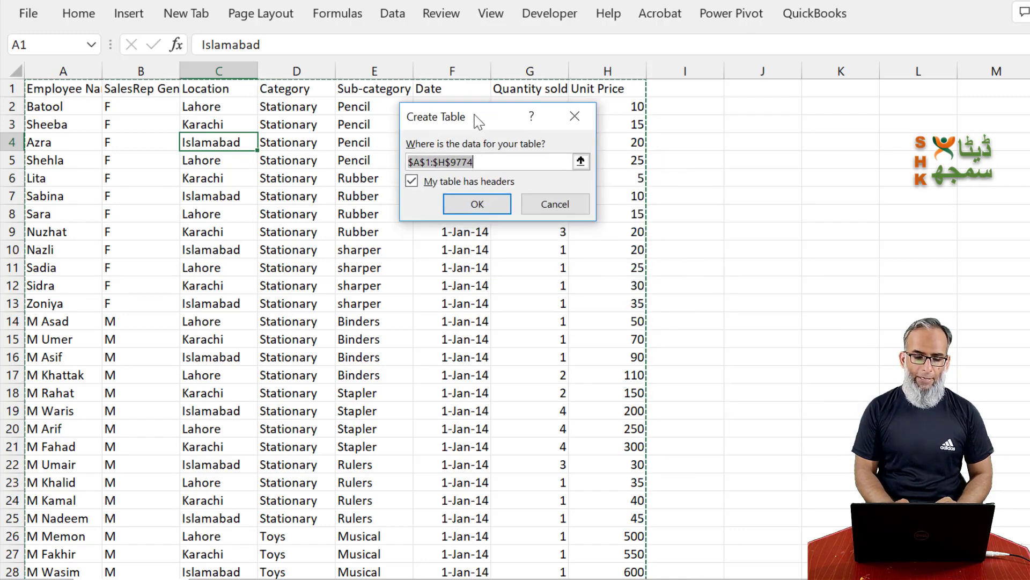
{"action": "left_click", "coordinate": [483, 209]}
{"action": "left_click", "coordinate": [486, 209]}
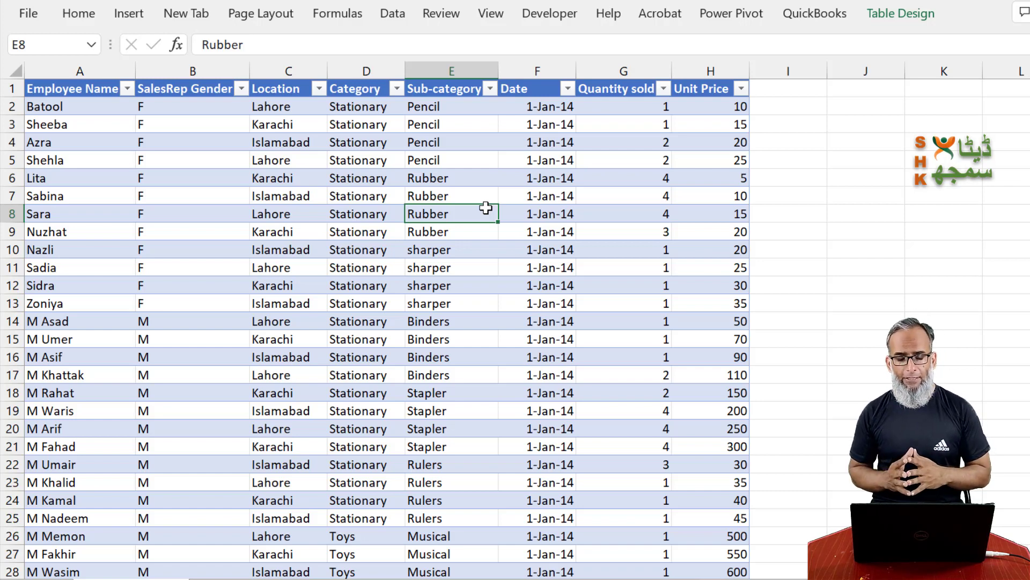
Compare the available table commands with a cell selected inside and outside the table.
{"action": "left_click", "coordinate": [562, 171]}
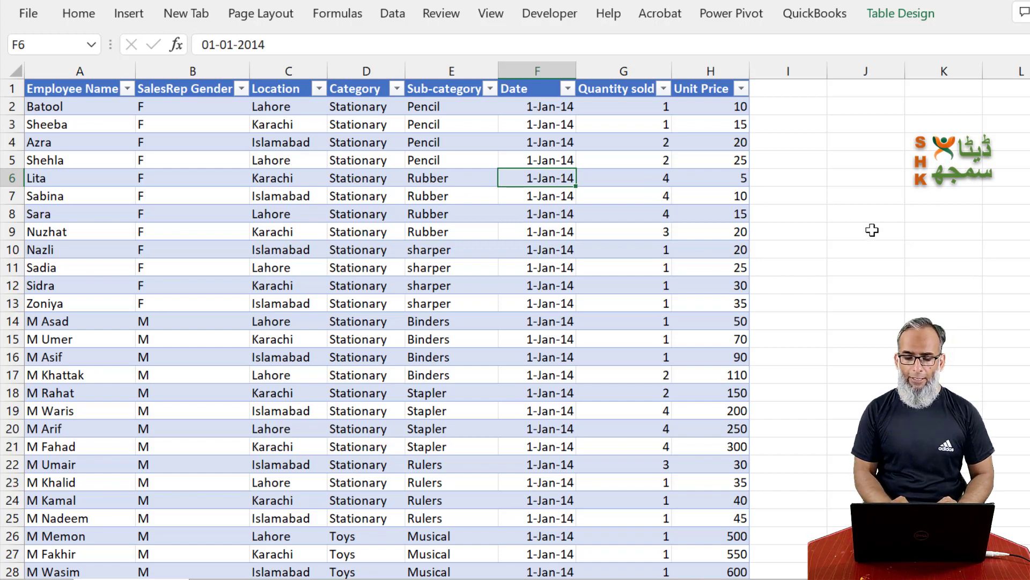
{"action": "left_click", "coordinate": [843, 222]}
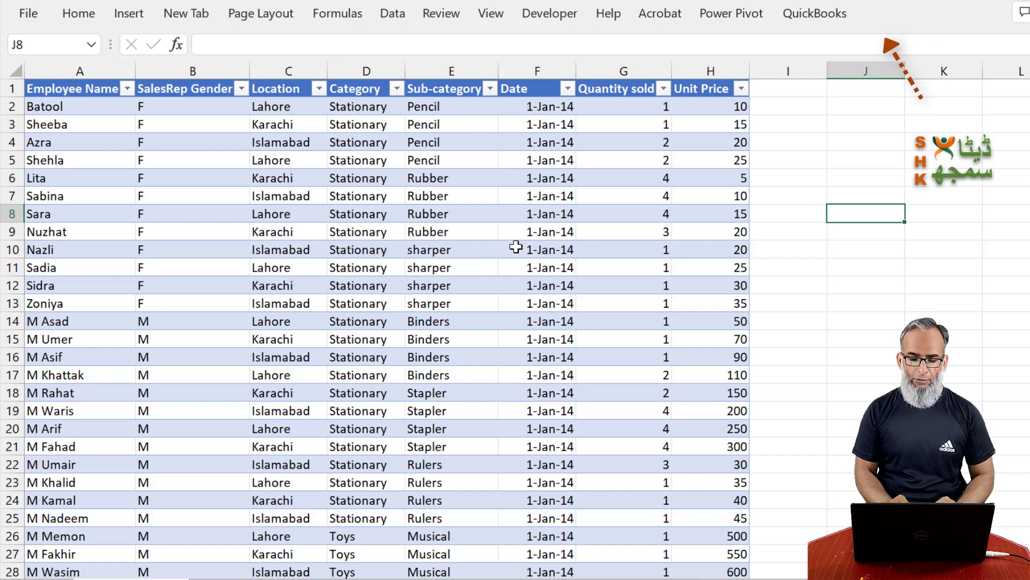
{"action": "left_click", "coordinate": [575, 271]}
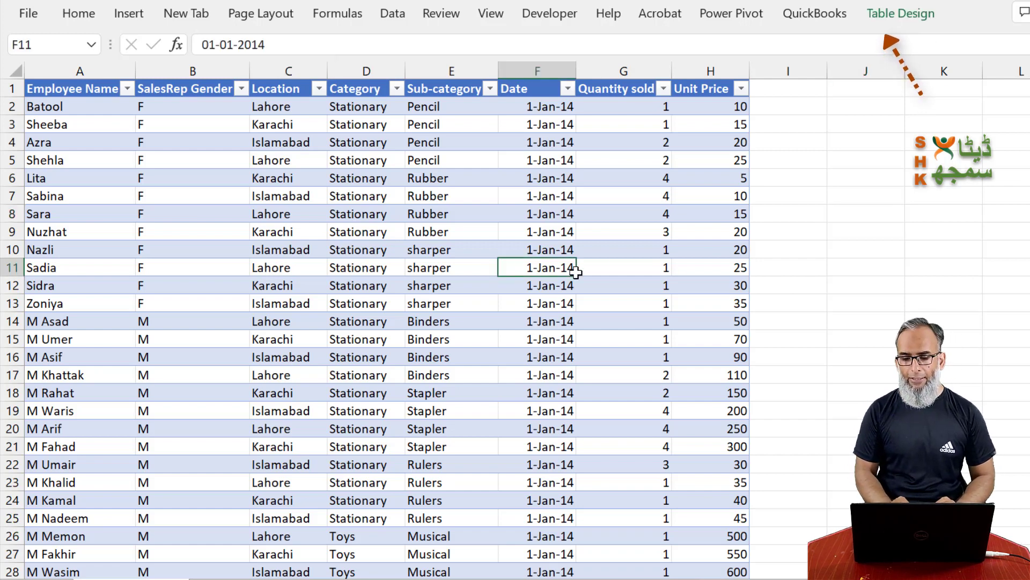
Display the table design options and apply the blue style from the second row of the Medium styles.
{"action": "left_click", "coordinate": [895, 20]}
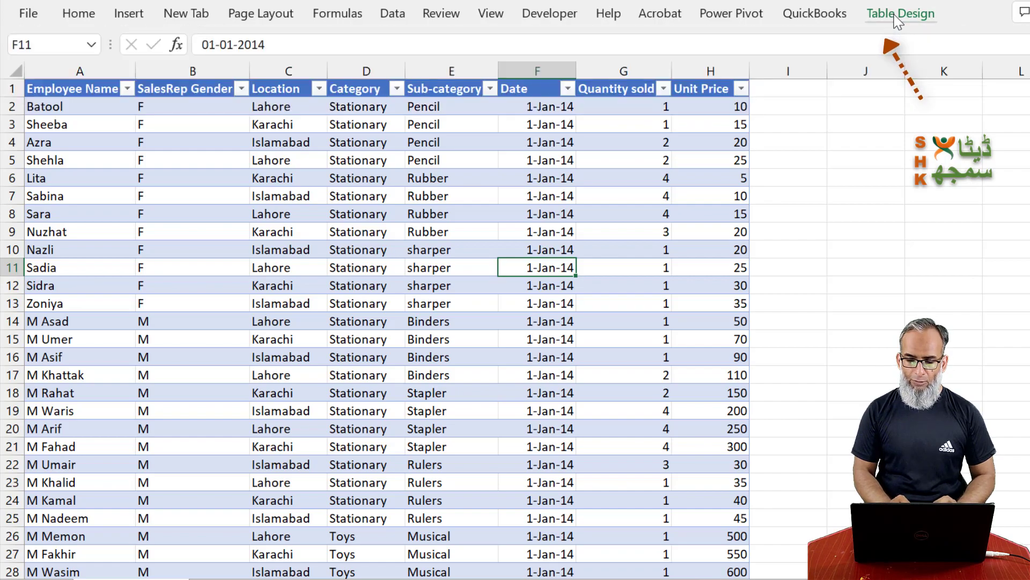
{"action": "double_click", "coordinate": [897, 19]}
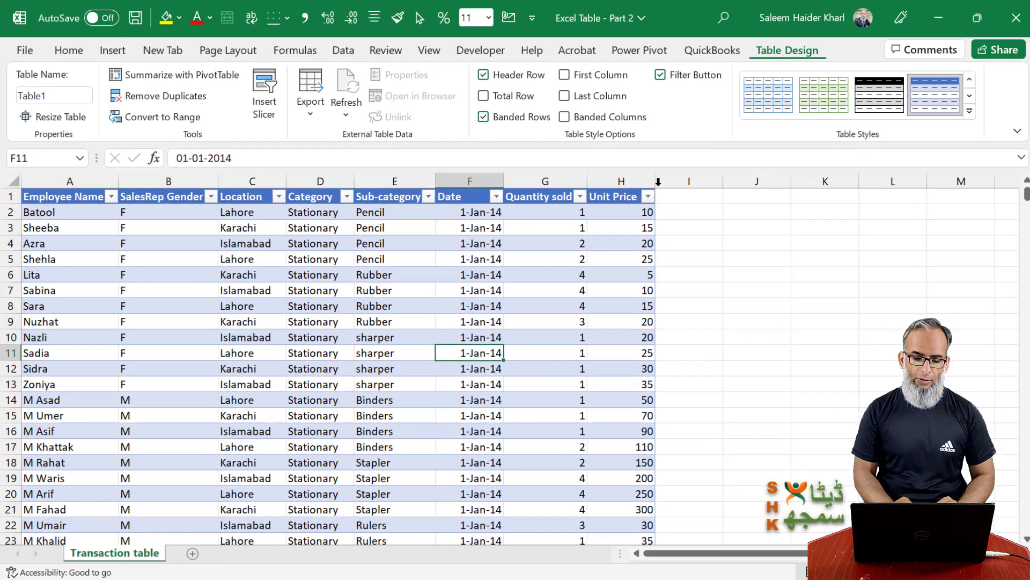
{"action": "left_click", "coordinate": [474, 293]}
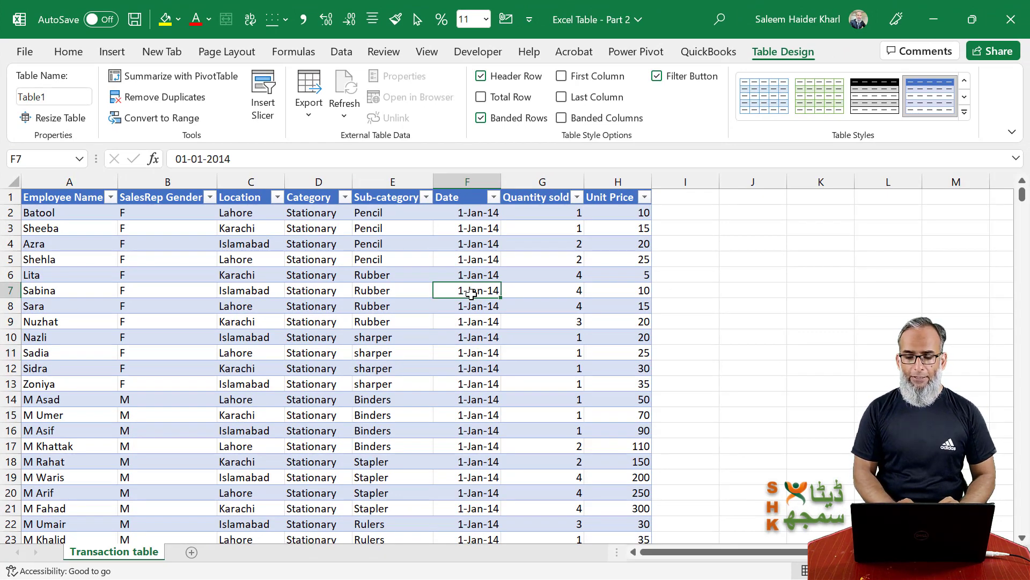
{"action": "left_click", "coordinate": [965, 112]}
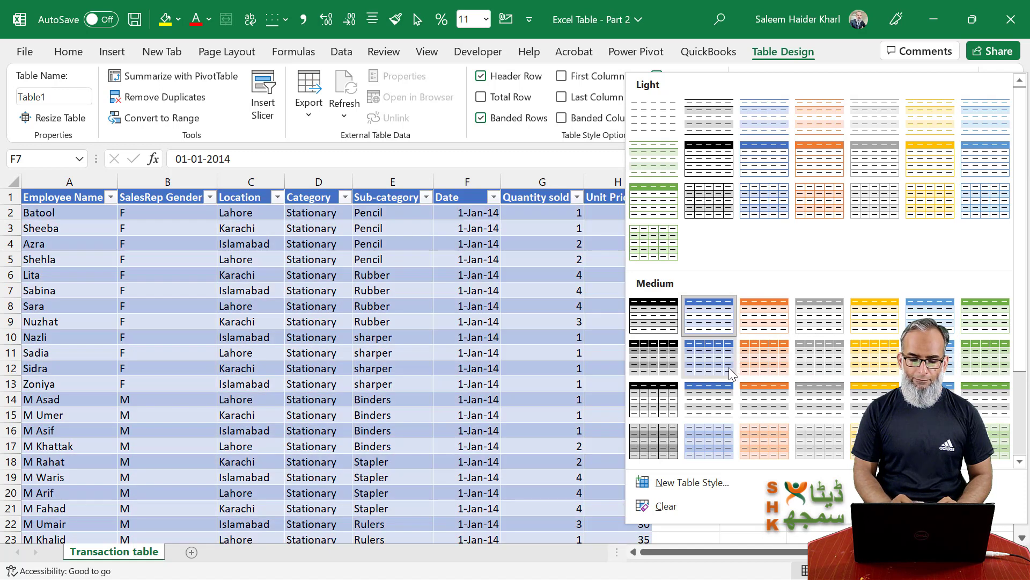
{"action": "left_click", "coordinate": [728, 368]}
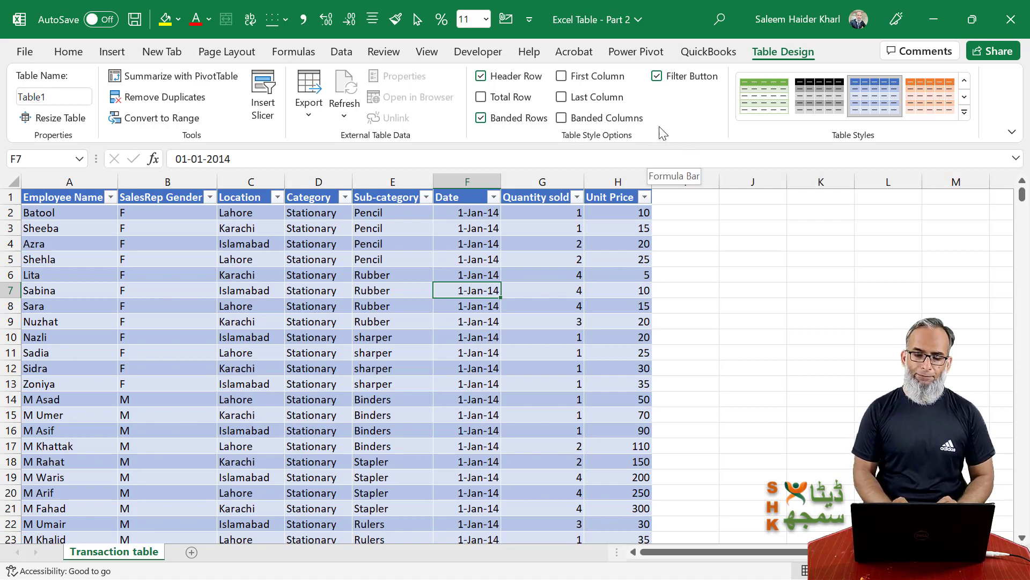
Turn off the filter buttons in the table's header row.
{"action": "left_click", "coordinate": [657, 76]}
{"action": "left_click", "coordinate": [657, 76]}
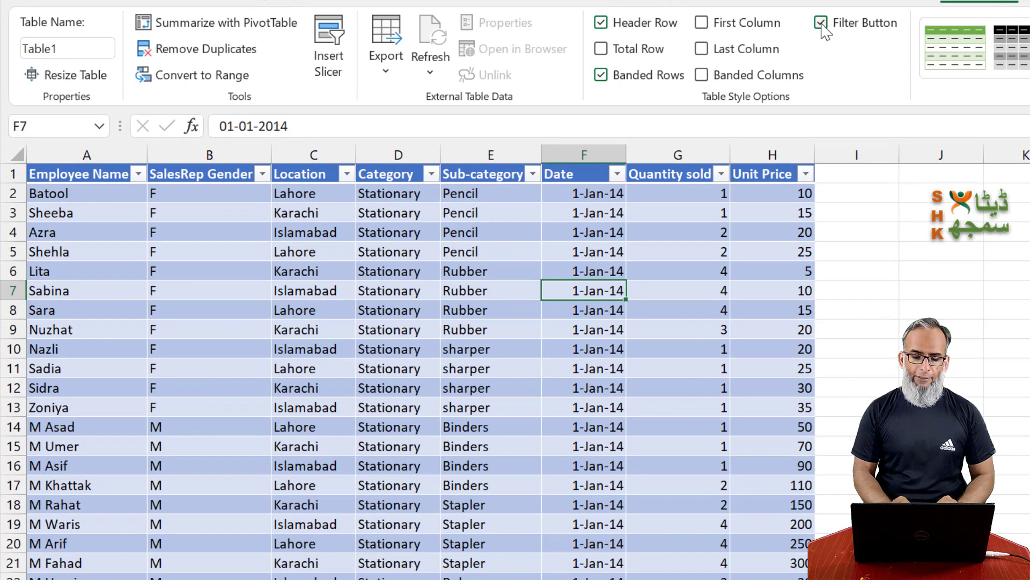
{"action": "key", "text": "ctrl+shift+l"}
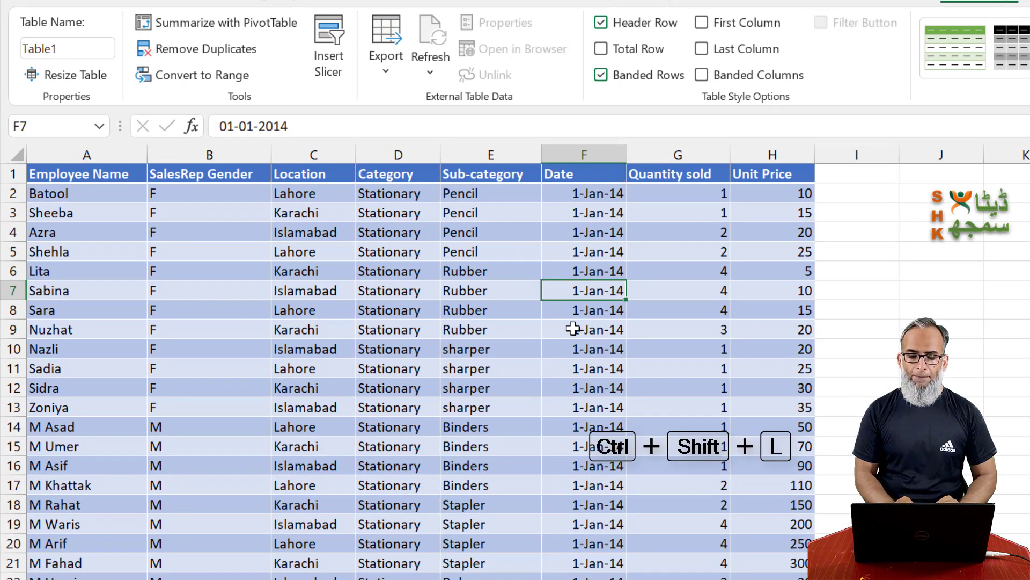
Turn on First Column formatting for the table and switch Last Column formatting on and off again.
{"action": "left_click", "coordinate": [702, 22]}
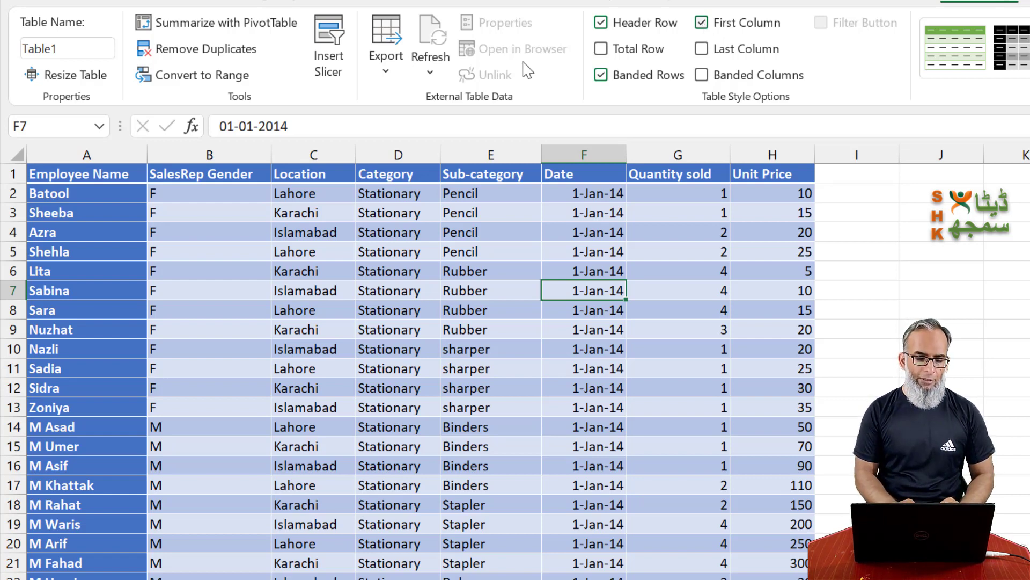
{"action": "left_click", "coordinate": [61, 346]}
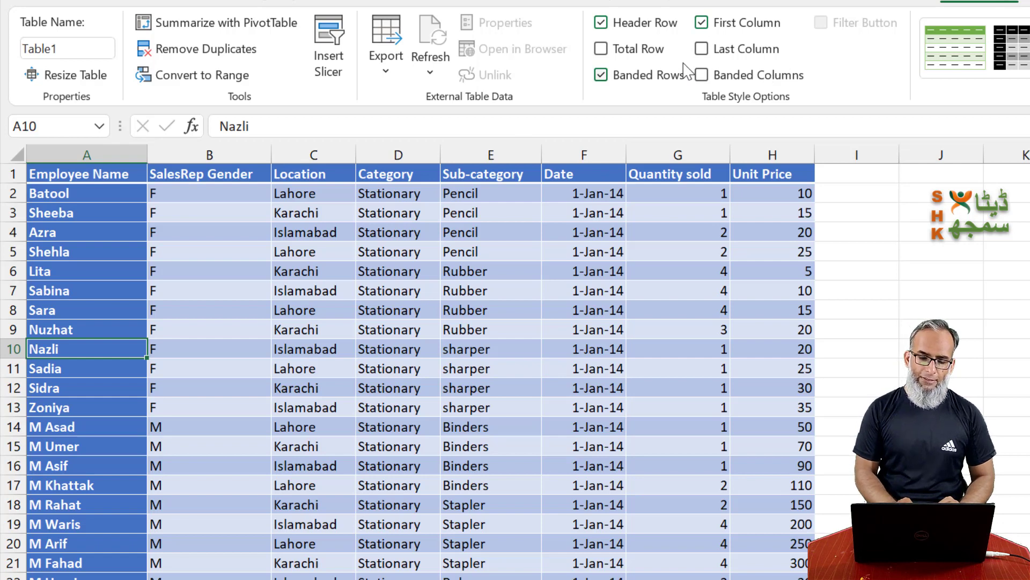
{"action": "left_click", "coordinate": [711, 50]}
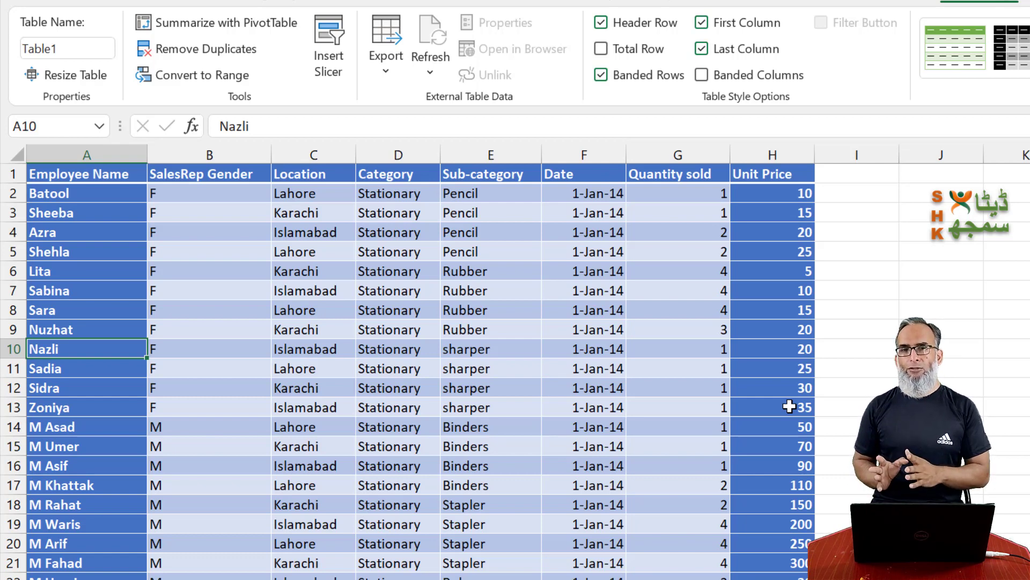
{"action": "left_click", "coordinate": [719, 53]}
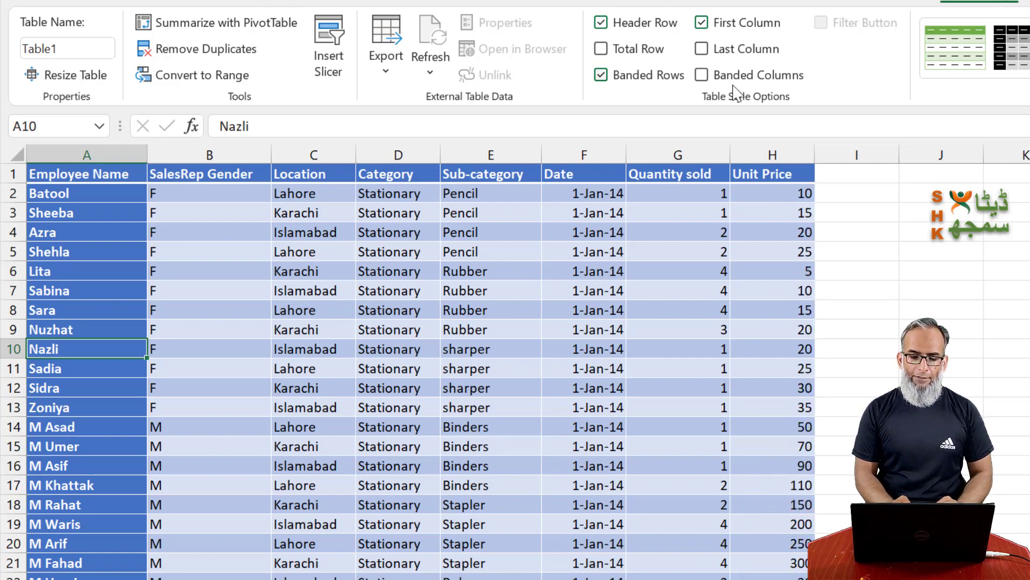
Try different combinations of Banded Rows and Banded Columns on the table.
{"action": "left_click", "coordinate": [728, 83]}
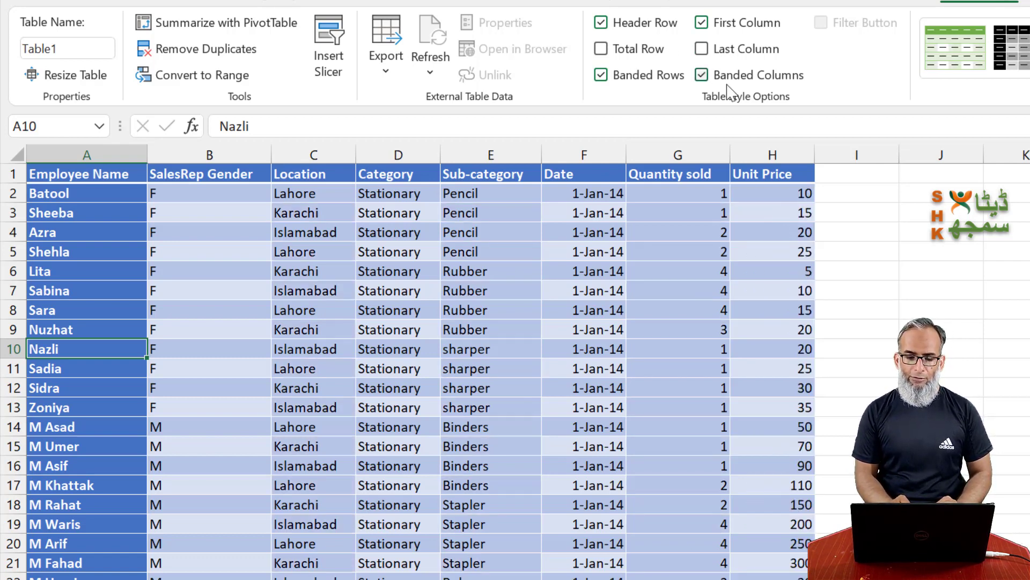
{"action": "left_click", "coordinate": [601, 76]}
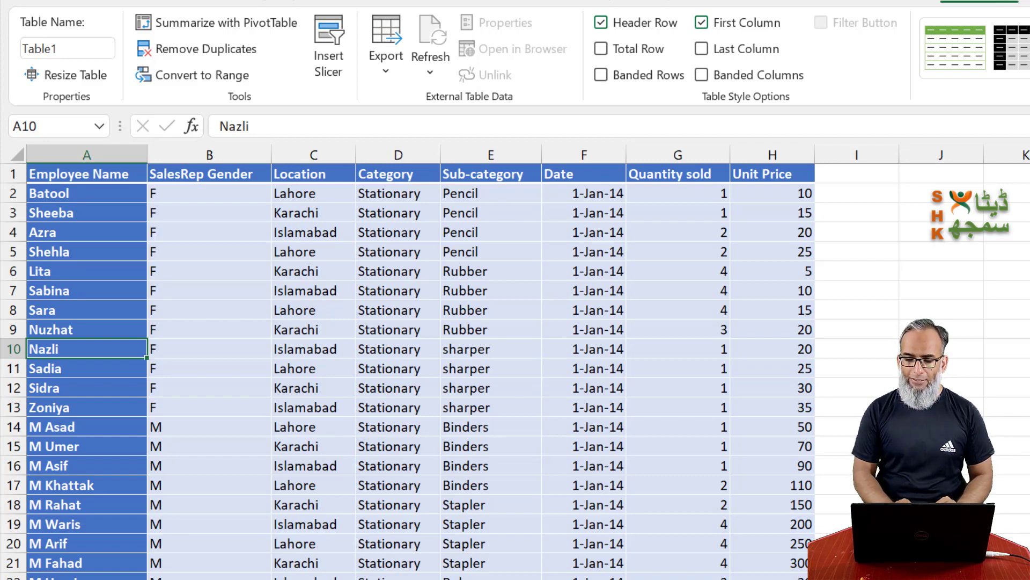
{"action": "left_click", "coordinate": [601, 76]}
{"action": "left_click", "coordinate": [702, 75]}
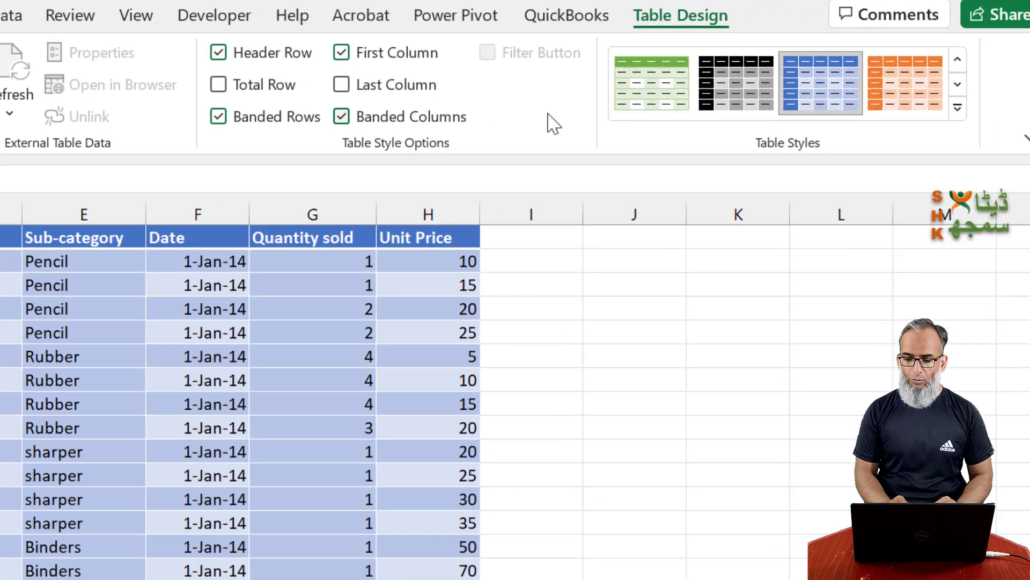
Apply the blue style from the first row of the Medium styles and turn off Banded Rows and Banded Columns.
{"action": "left_click", "coordinate": [957, 109]}
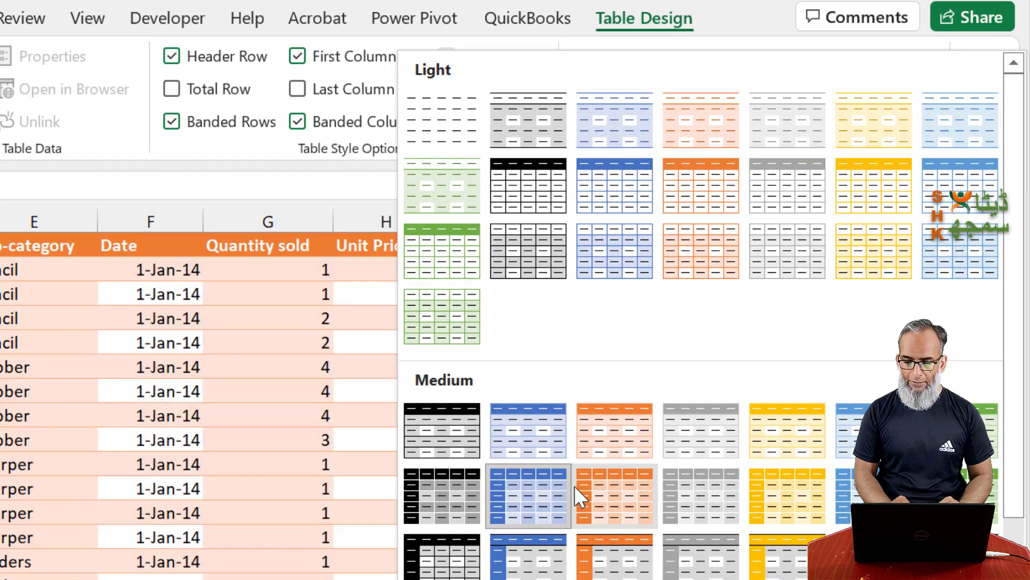
{"action": "left_click", "coordinate": [536, 452]}
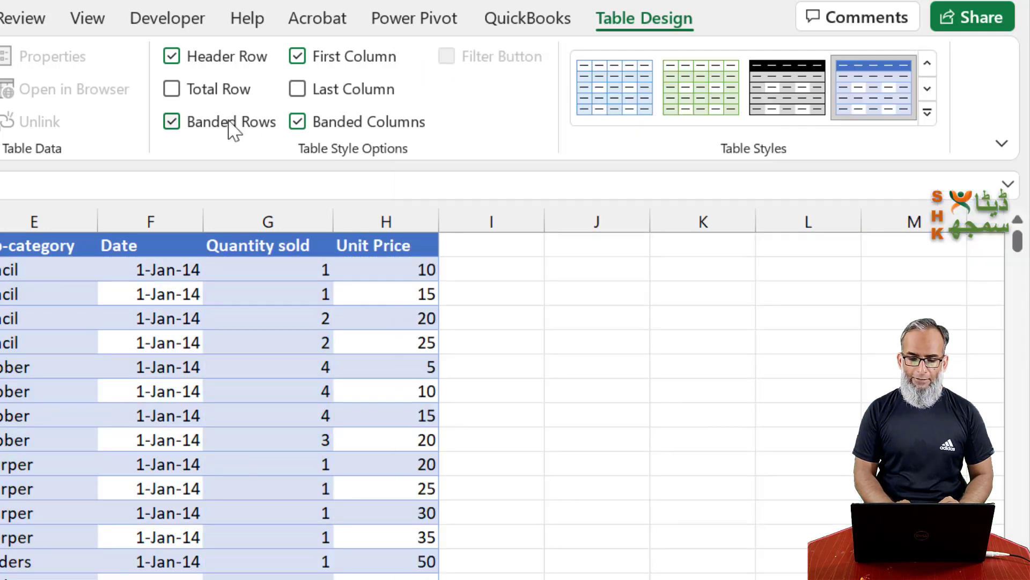
{"action": "left_click", "coordinate": [203, 127]}
{"action": "left_click", "coordinate": [301, 124]}
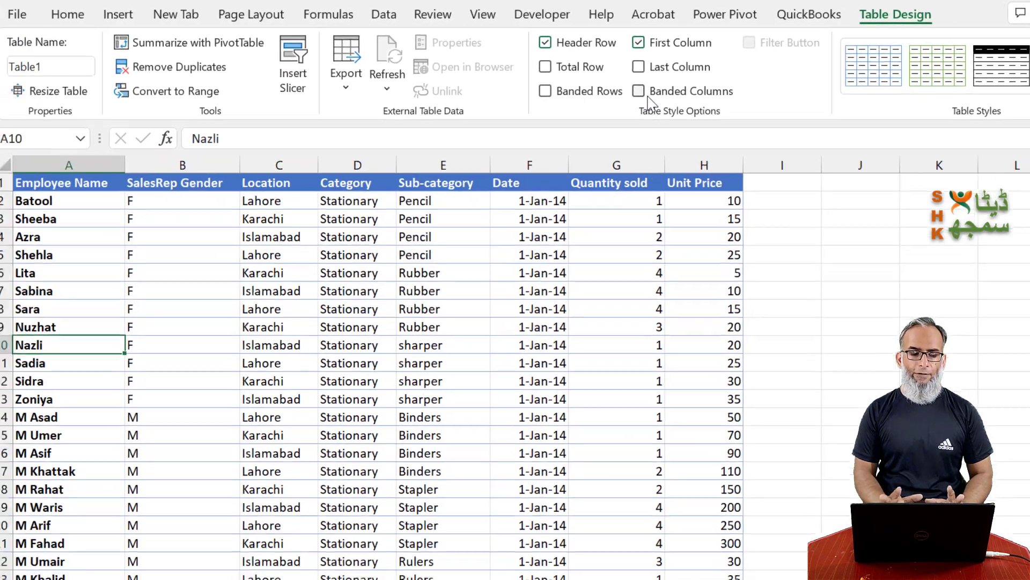
{"action": "left_click", "coordinate": [537, 235]}
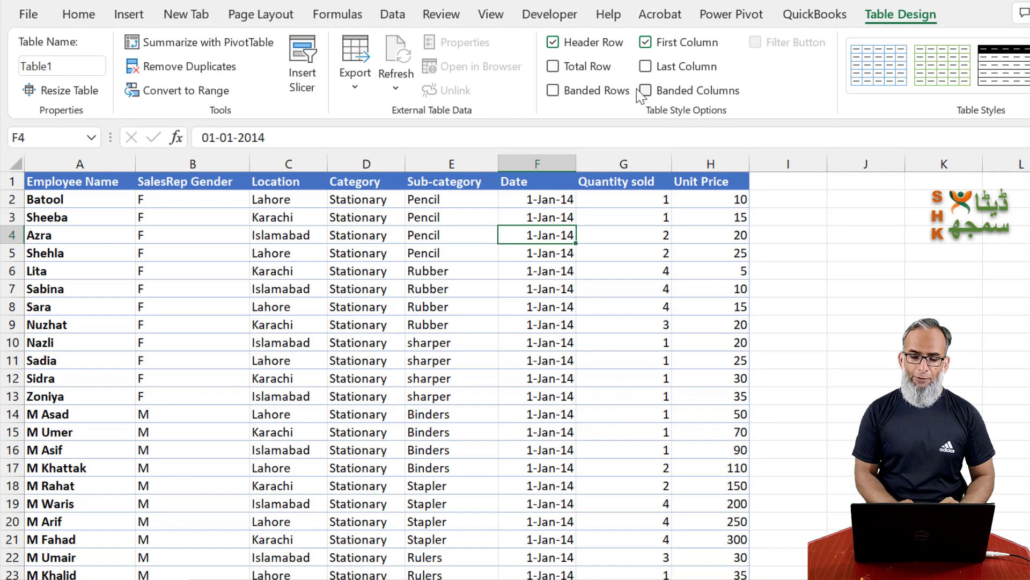
Add a total row to the table and check its Total label and Unit Price formula.
{"action": "left_click", "coordinate": [579, 70]}
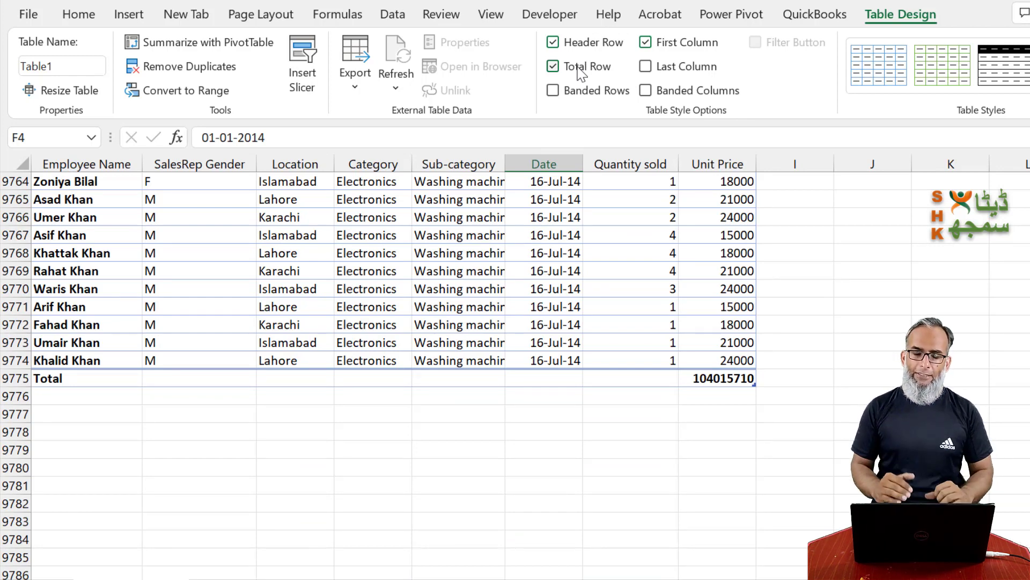
{"action": "left_click", "coordinate": [67, 379]}
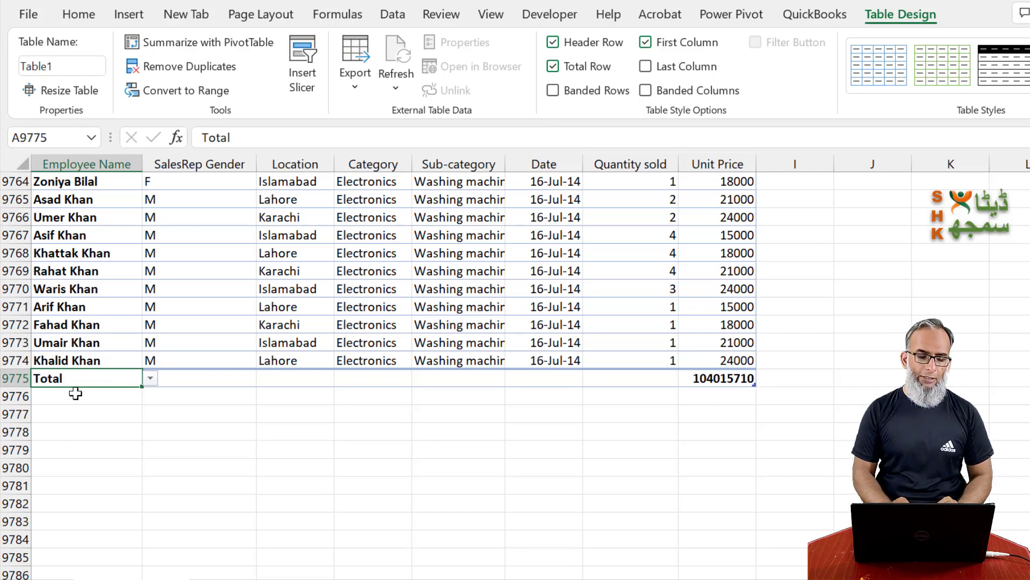
{"action": "left_click", "coordinate": [742, 379]}
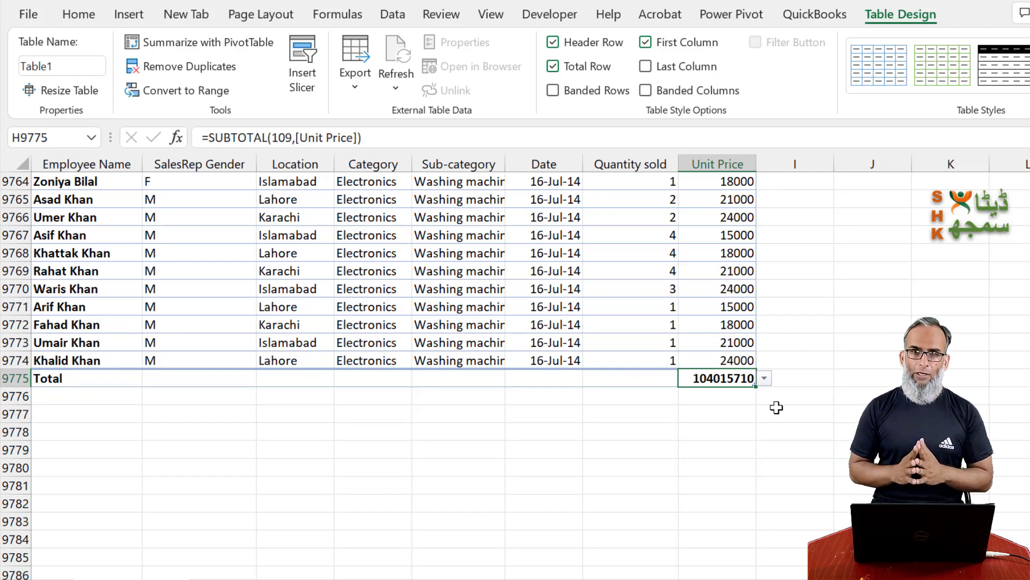
Examine which summary functions the total row offers for Unit Price, Sub-category and the other columns.
{"action": "left_click", "coordinate": [763, 379]}
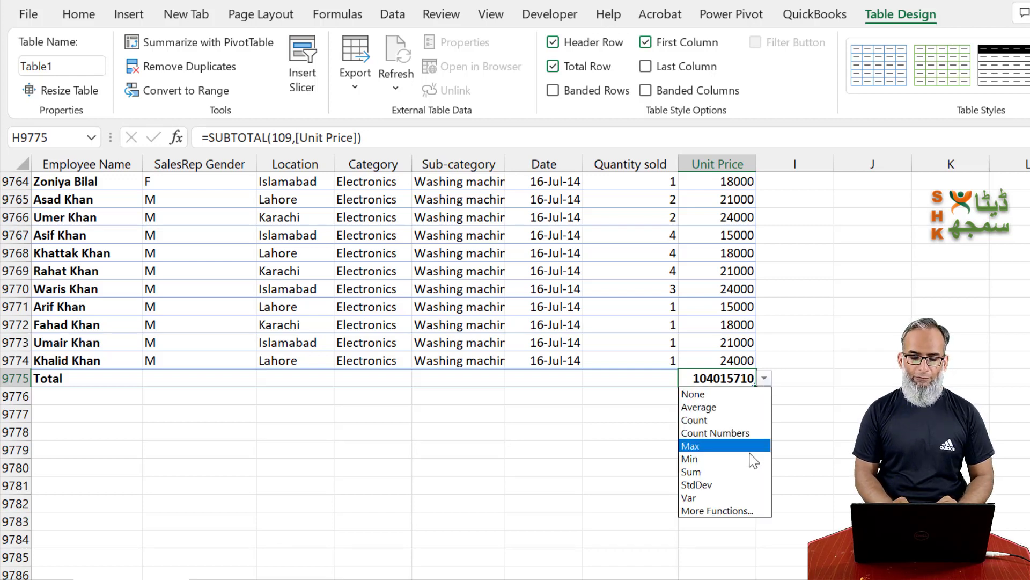
{"action": "left_click", "coordinate": [188, 380]}
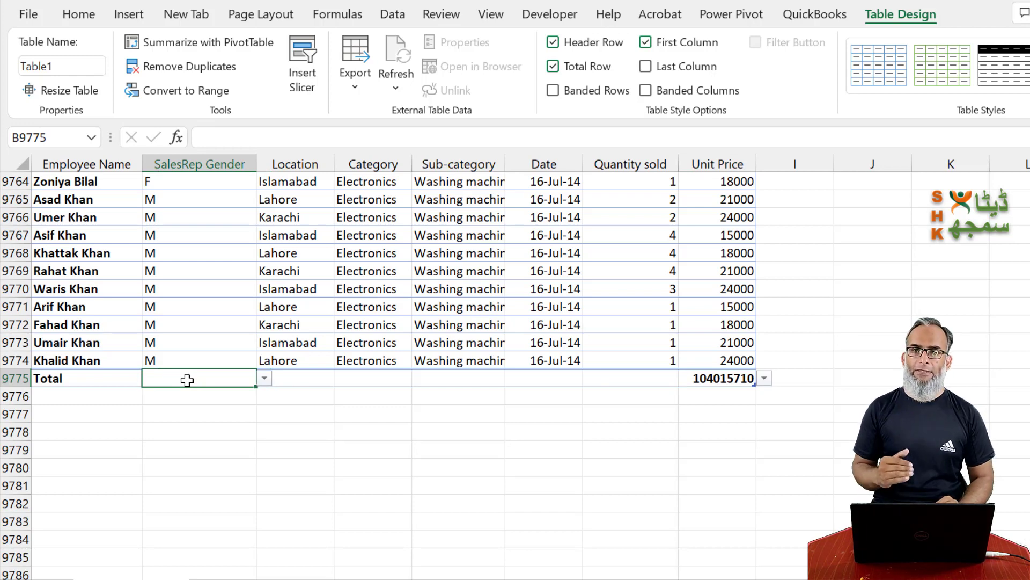
{"action": "left_click", "coordinate": [306, 380]}
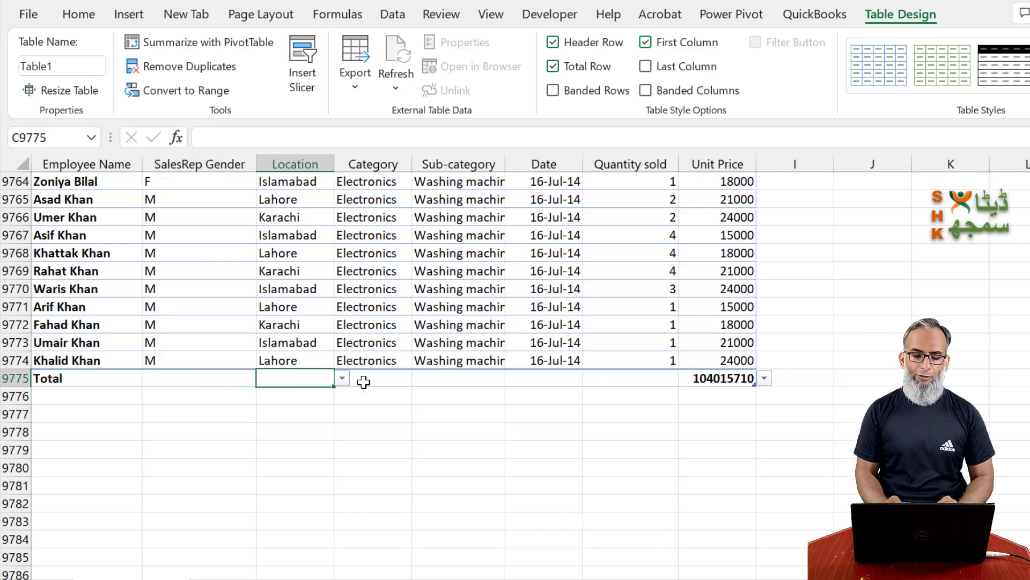
{"action": "left_click", "coordinate": [363, 380]}
{"action": "left_click", "coordinate": [449, 380]}
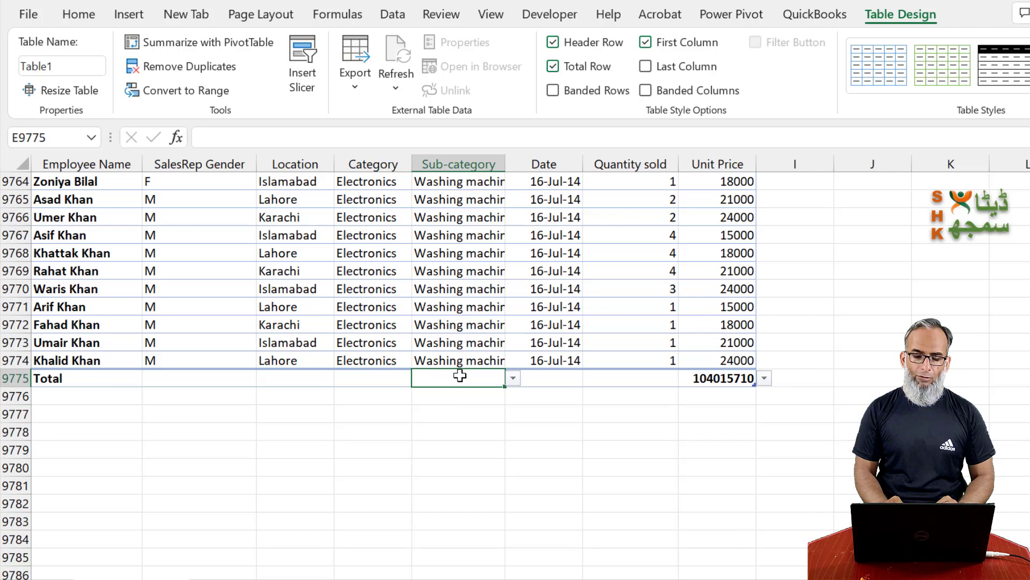
{"action": "left_click", "coordinate": [513, 379]}
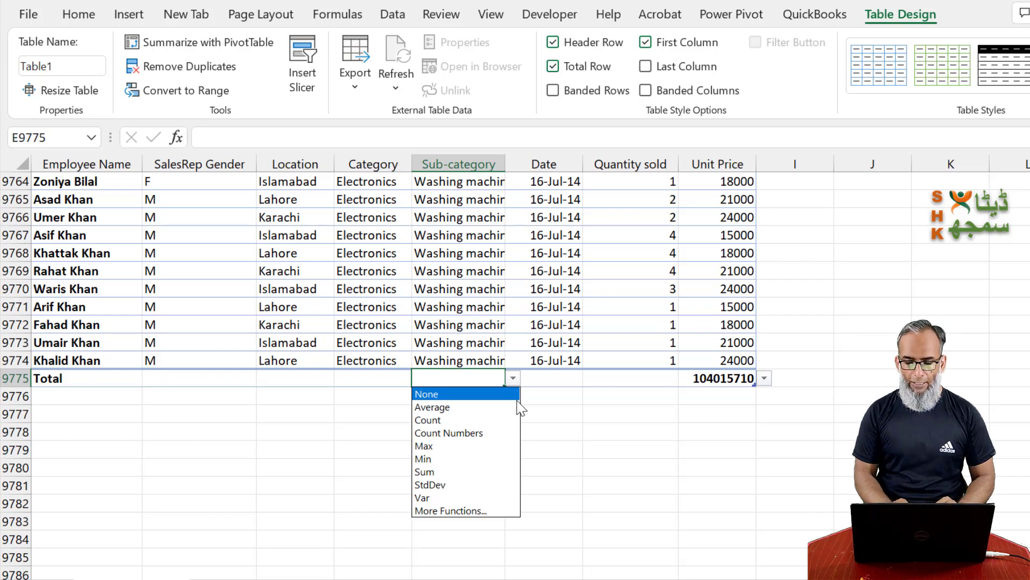
{"action": "key", "text": "Down"}
{"action": "key", "text": "Escape"}
{"action": "left_click", "coordinate": [652, 377]}
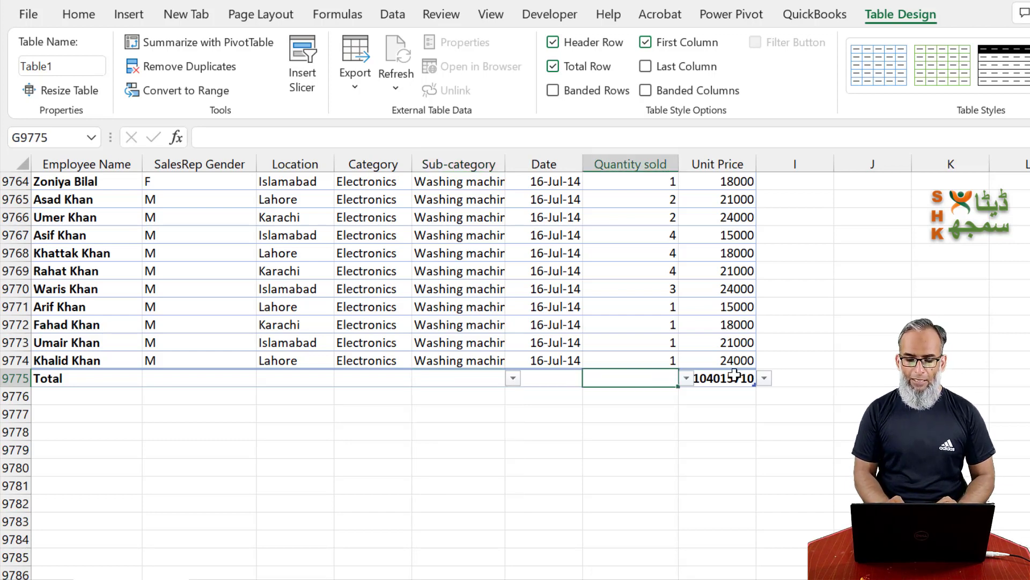
Set the Unit Price summary in the total row to Max.
{"action": "left_click", "coordinate": [729, 382]}
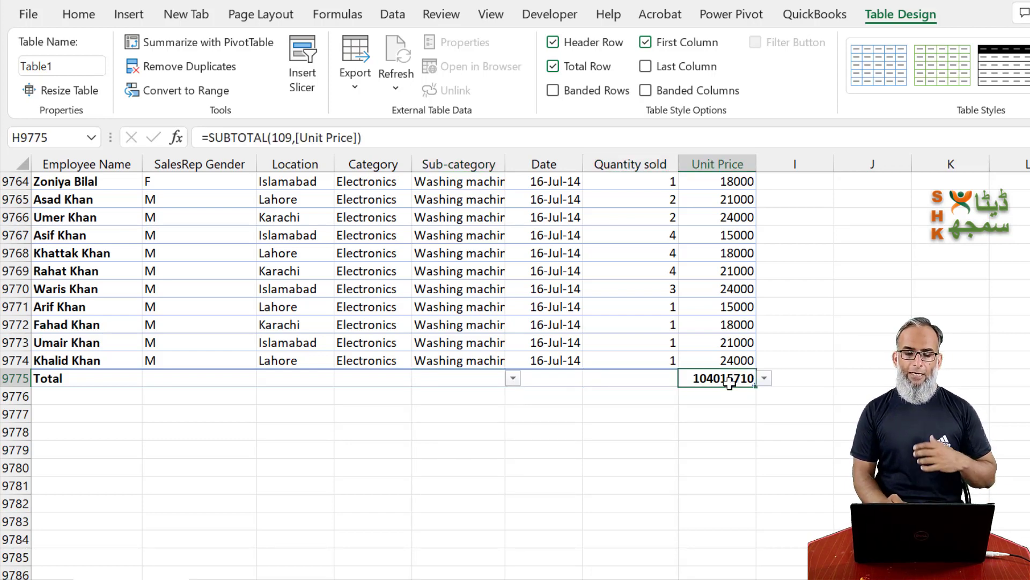
{"action": "left_click", "coordinate": [764, 379]}
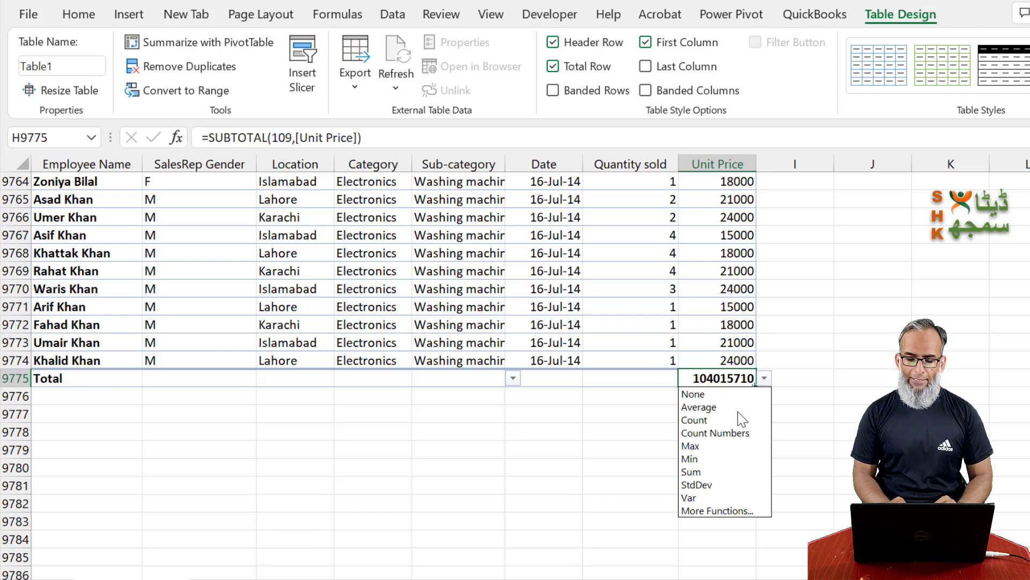
{"action": "left_click", "coordinate": [719, 445]}
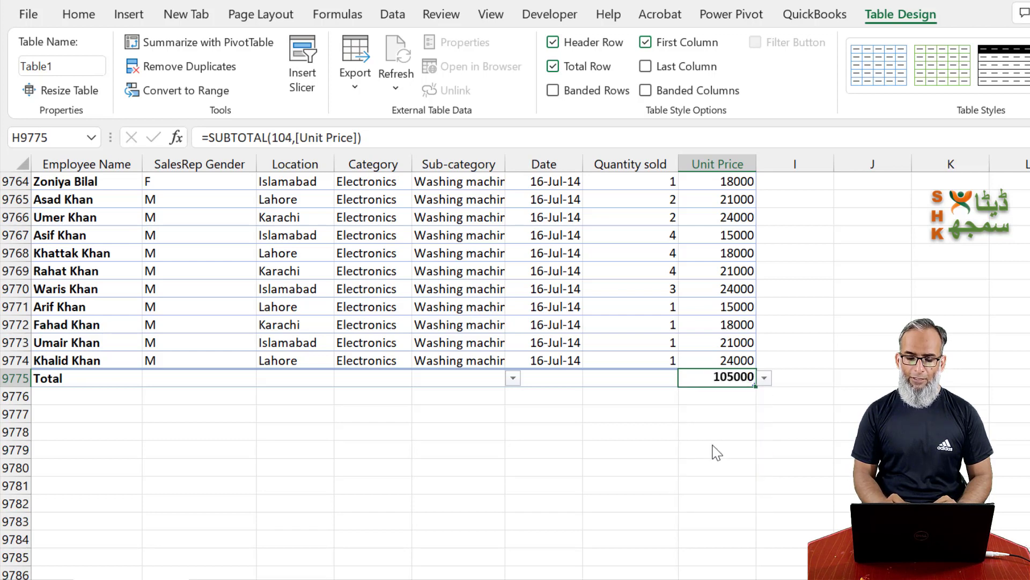
Set the Quantity sold summary in the total row to Sum.
{"action": "left_click", "coordinate": [651, 377]}
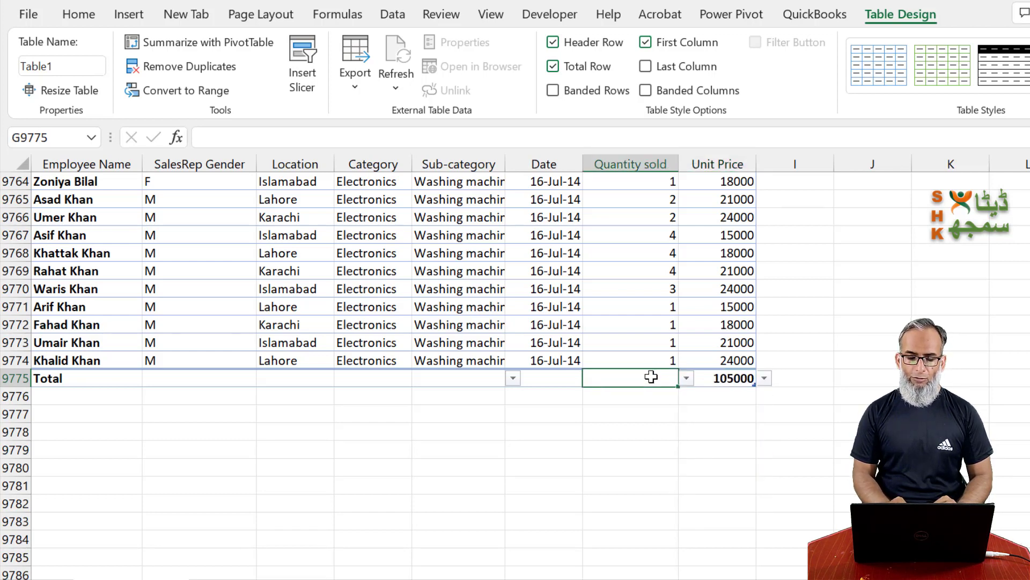
{"action": "left_click", "coordinate": [686, 378]}
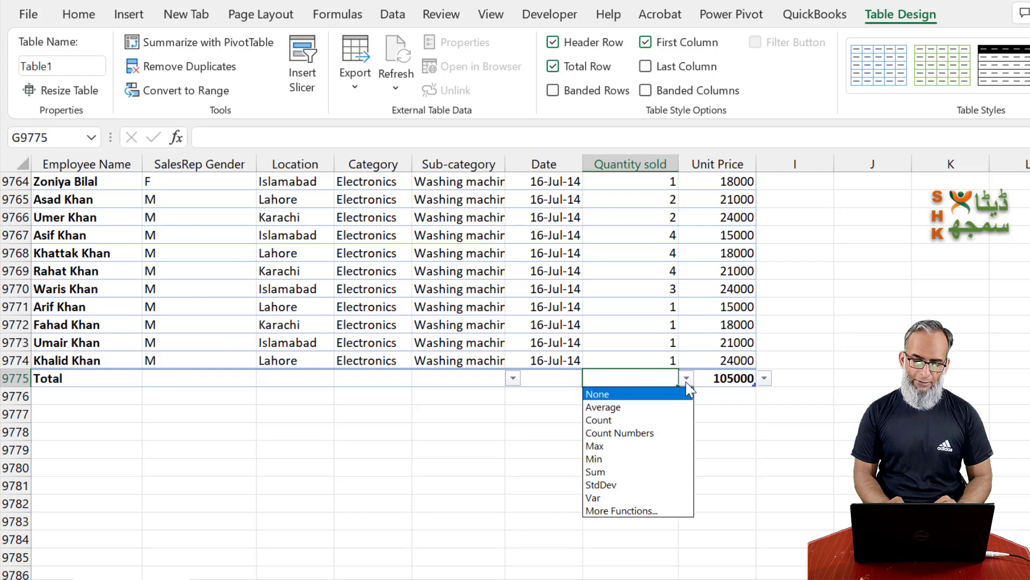
{"action": "left_click", "coordinate": [614, 473]}
{"action": "left_click", "coordinate": [765, 421]}
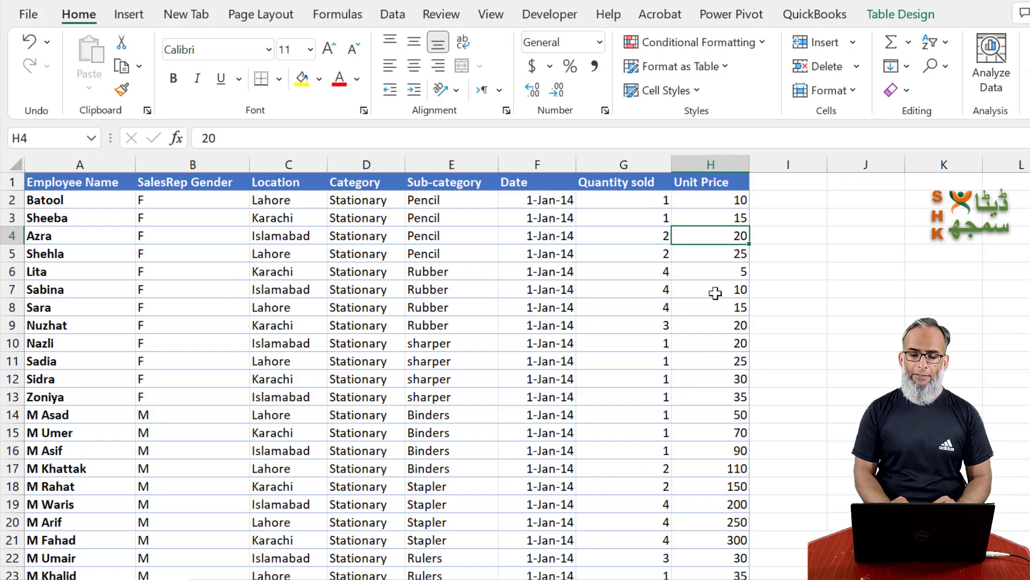
Extend the table with a new column headed Revenue directly beside Unit Price.
{"action": "left_click", "coordinate": [781, 251]}
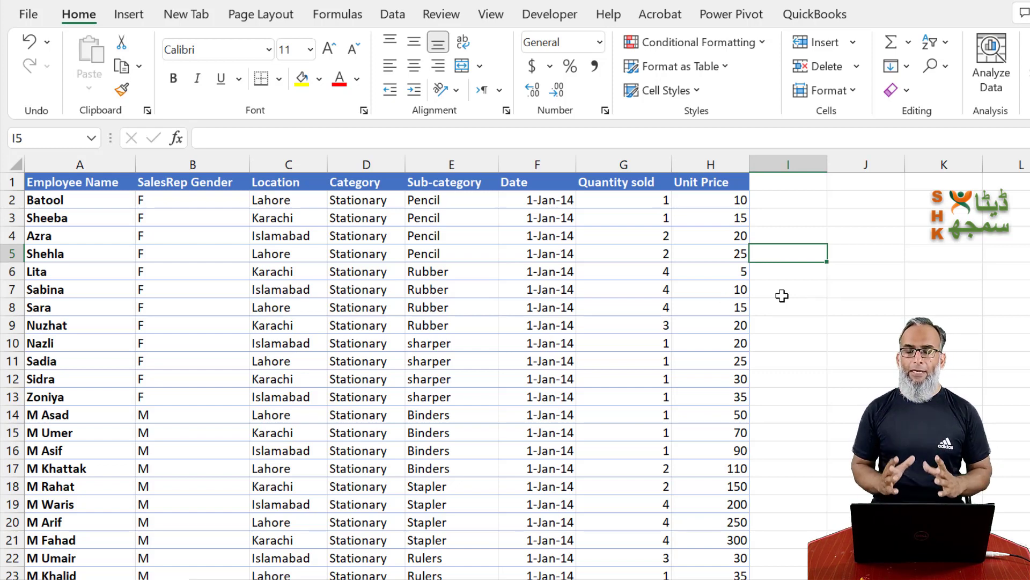
{"action": "left_click", "coordinate": [767, 185]}
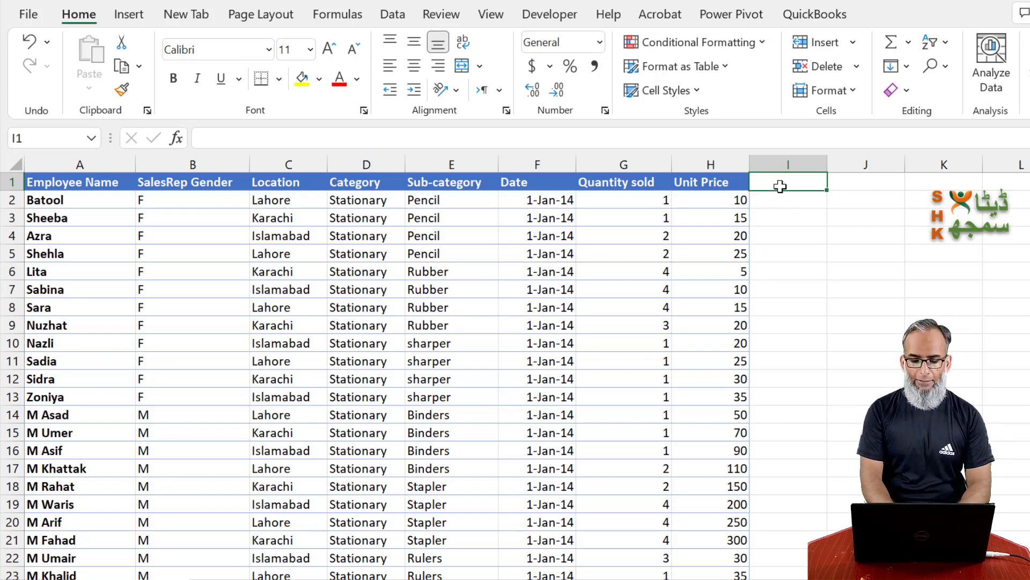
{"action": "type", "text": "Sa"}
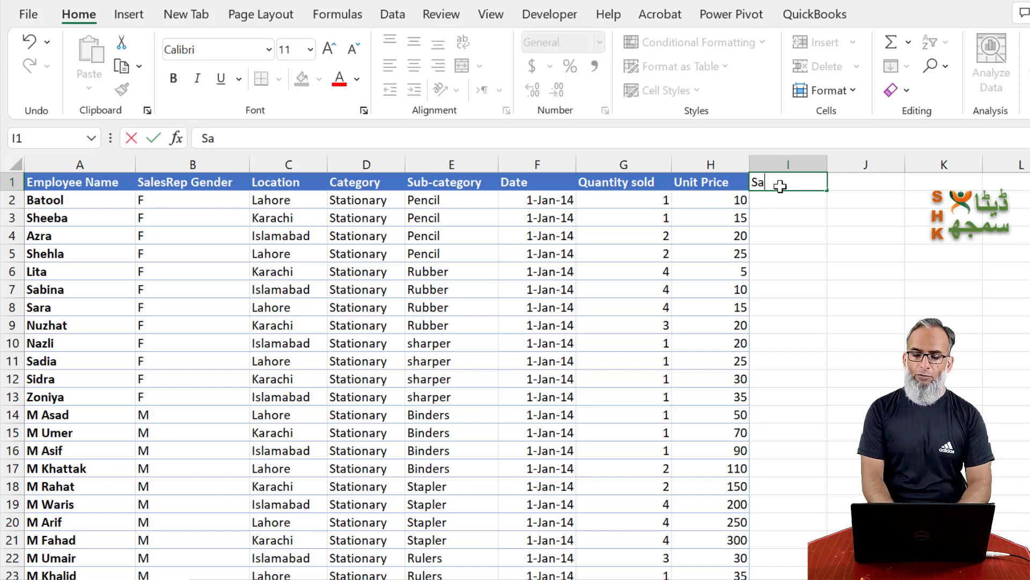
{"action": "key", "text": "BackSpace"}
{"action": "key", "text": "BackSpace"}
{"action": "type", "text": "Revenue"}
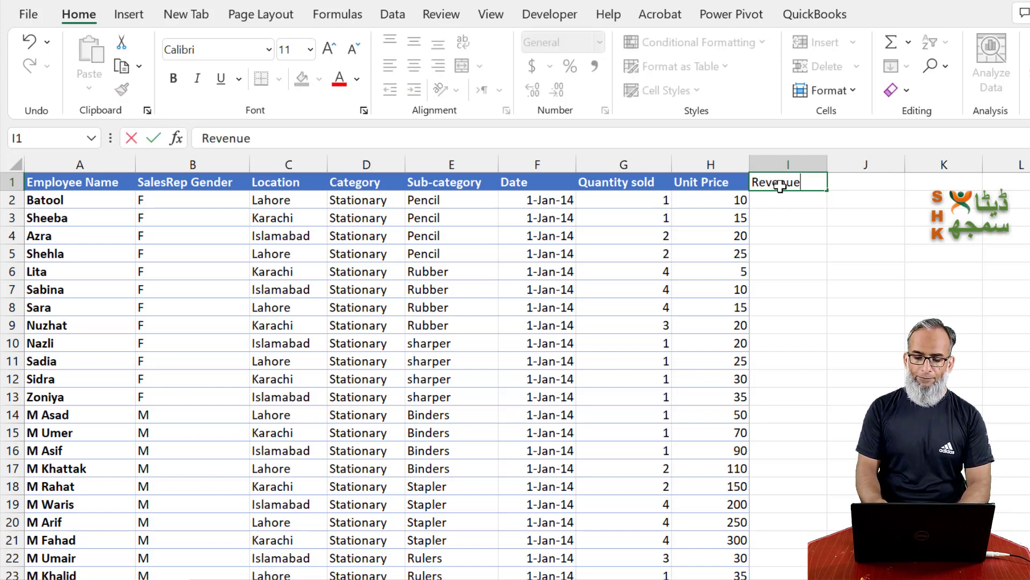
{"action": "key", "text": "ctrl+Return"}
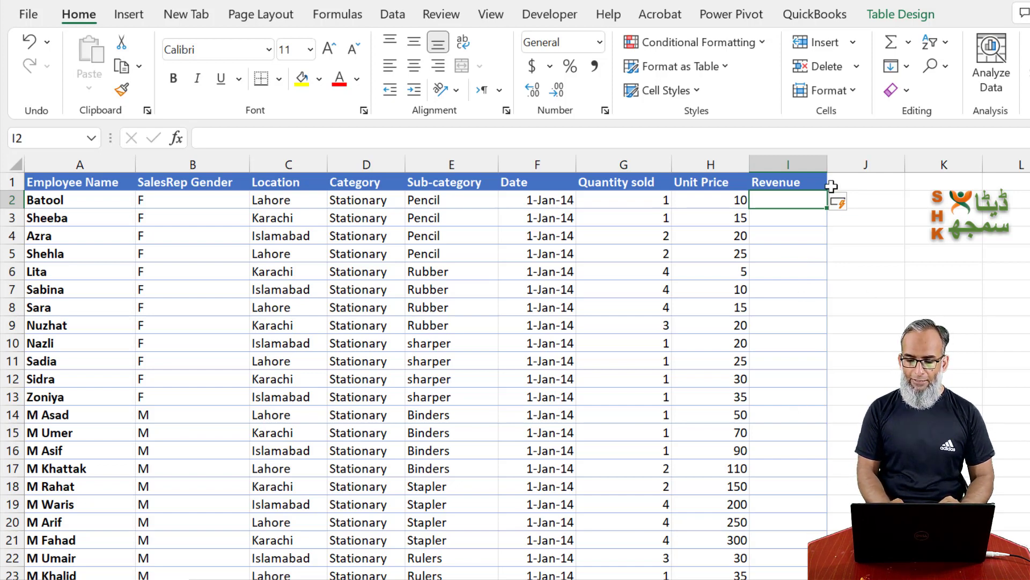
{"action": "left_click", "coordinate": [784, 239]}
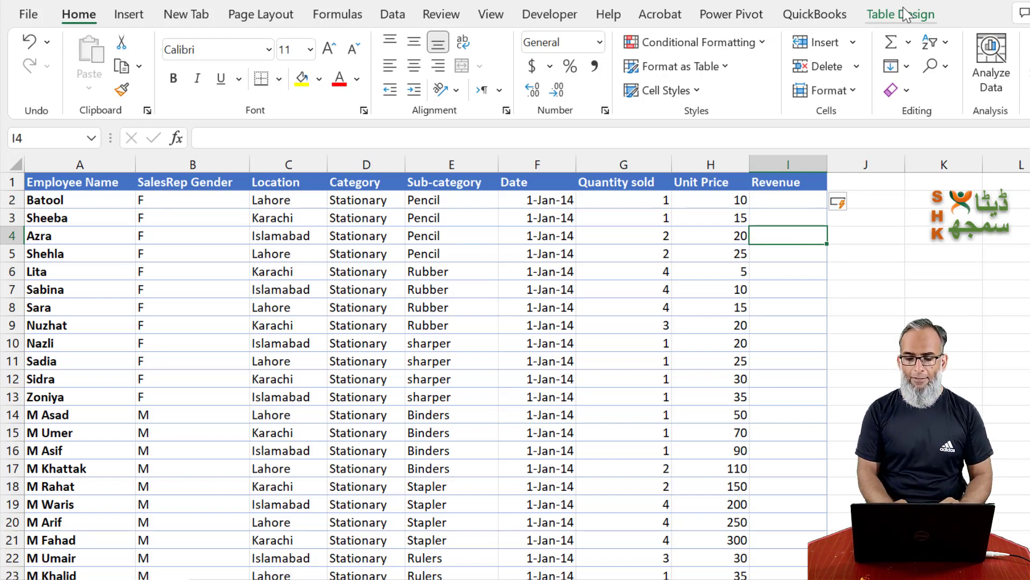
{"action": "left_click", "coordinate": [807, 305]}
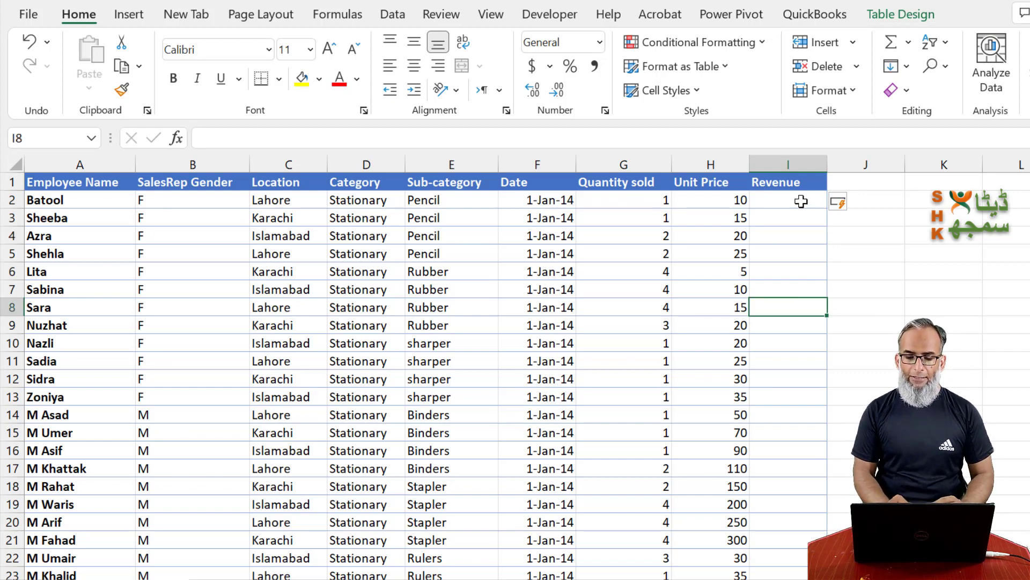
Fill the Revenue column with a formula multiplying Quantity sold by Unit Price, starting in the first data row.
{"action": "left_click", "coordinate": [801, 202]}
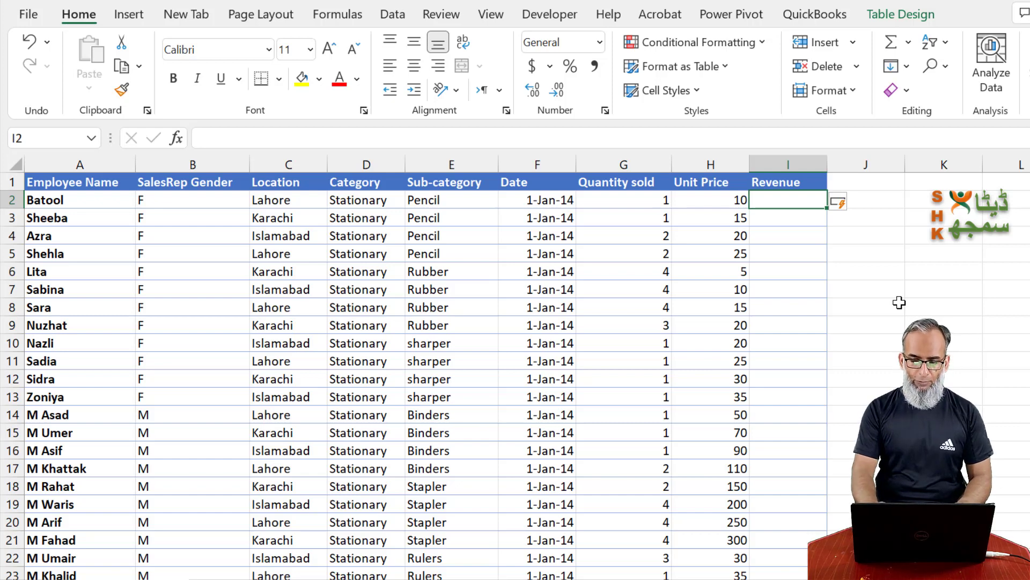
{"action": "type", "text": "="}
{"action": "key", "text": "Left"}
{"action": "key", "text": "Left"}
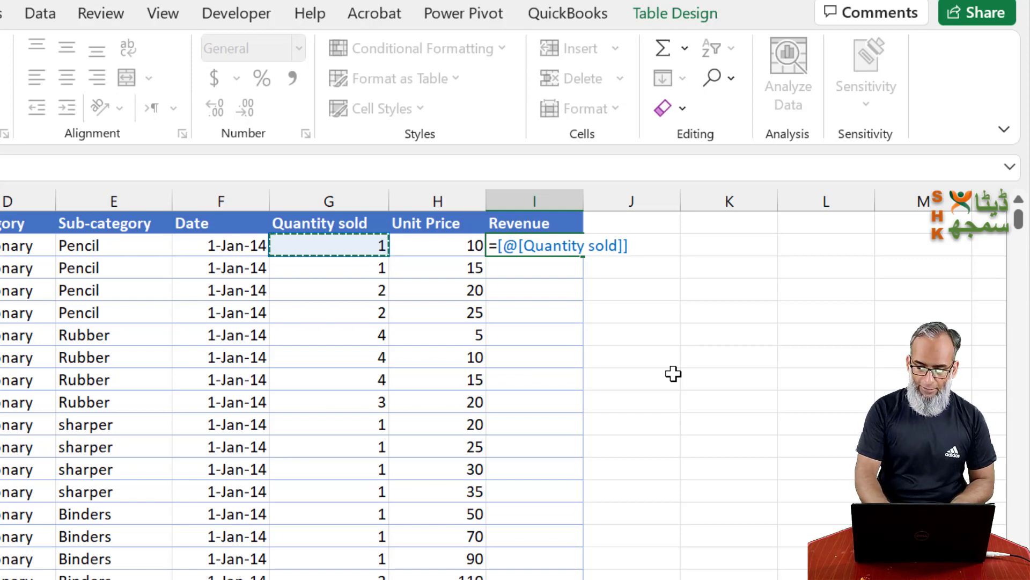
{"action": "type", "text": "*"}
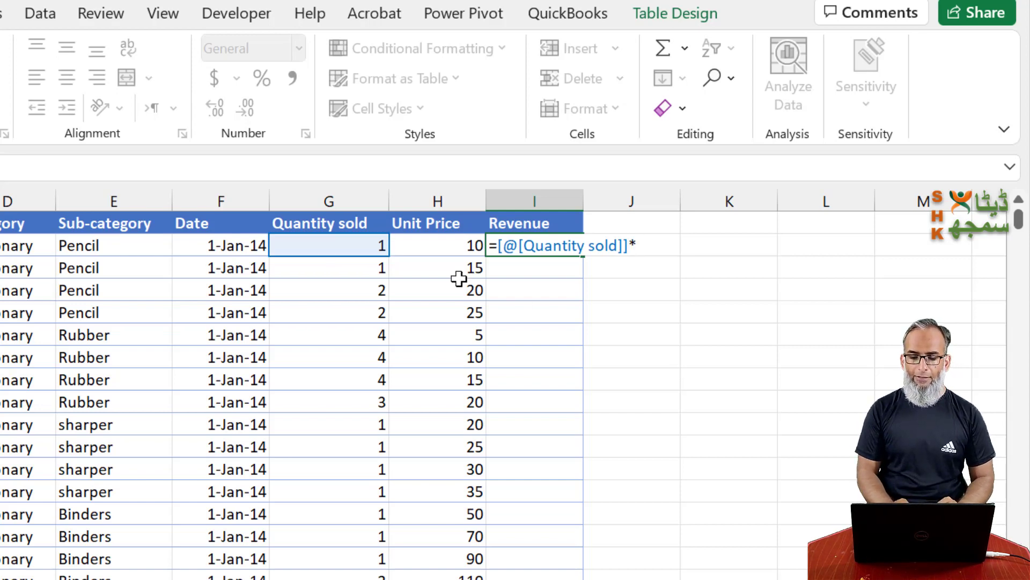
{"action": "left_click", "coordinate": [437, 244]}
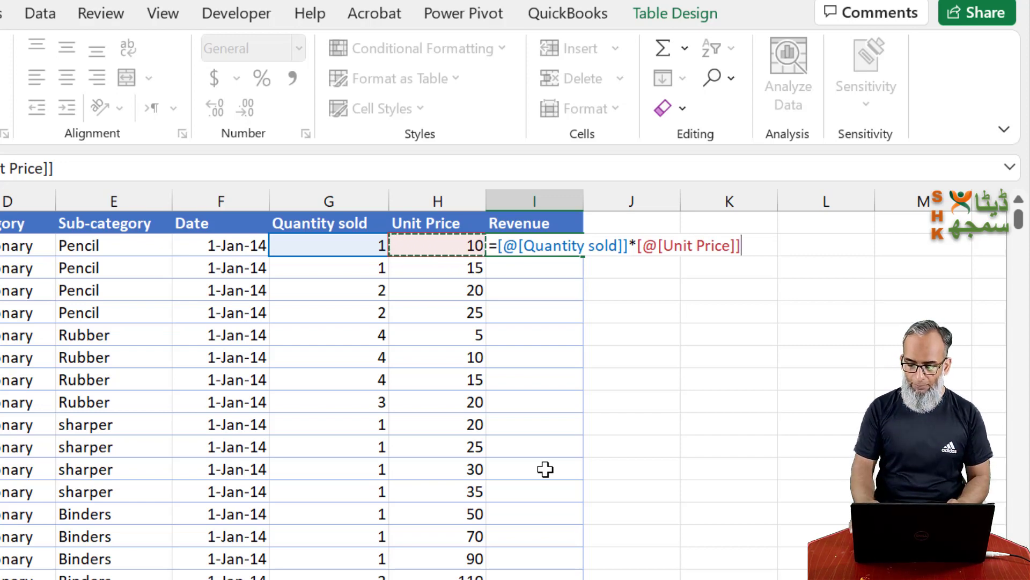
{"action": "key", "text": "Return"}
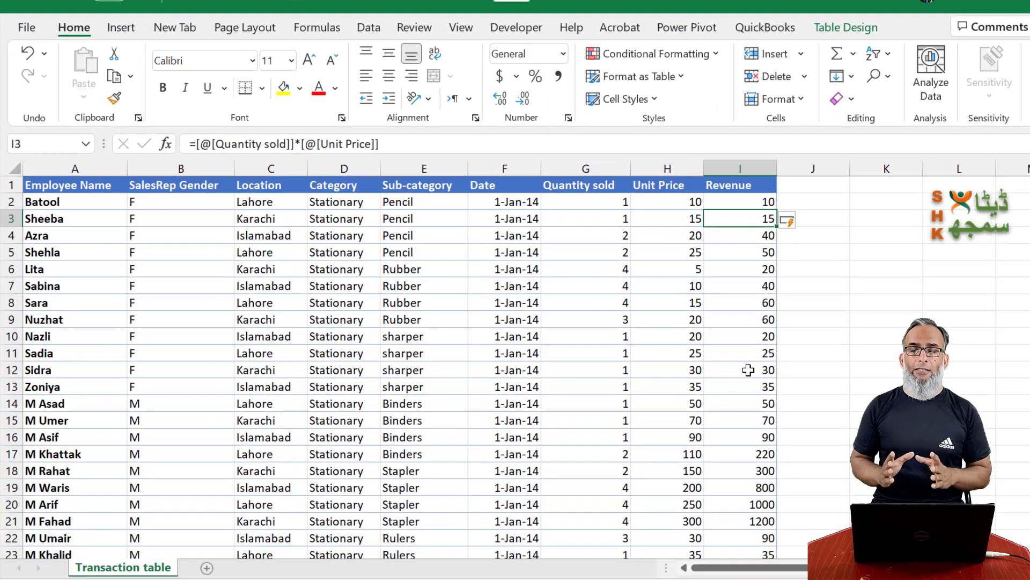
Set the Revenue summary in the total row to Sum.
{"action": "key", "text": "ctrl+Down"}
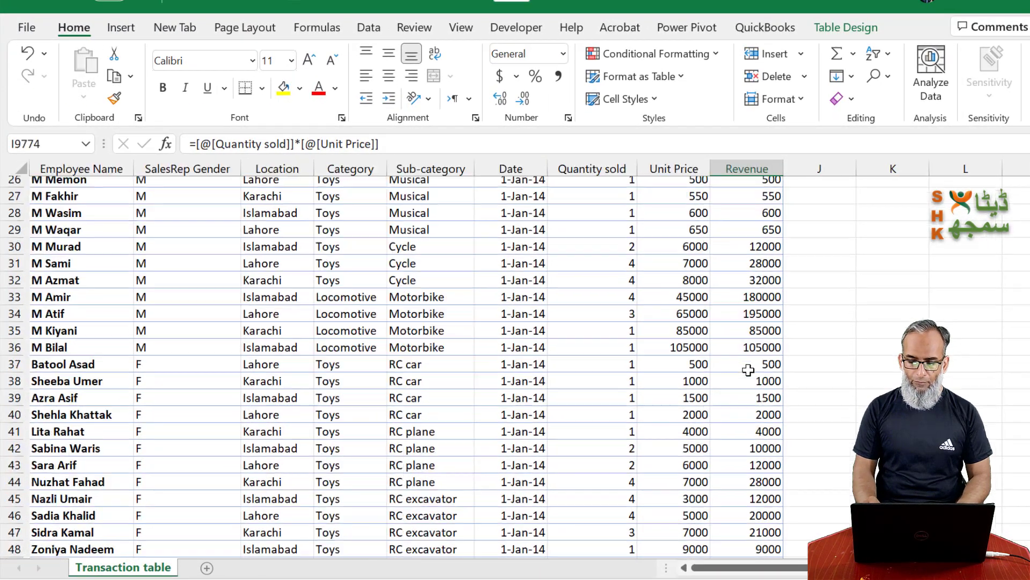
{"action": "key", "text": "Down"}
{"action": "key", "text": "Down"}
{"action": "key", "text": "Up"}
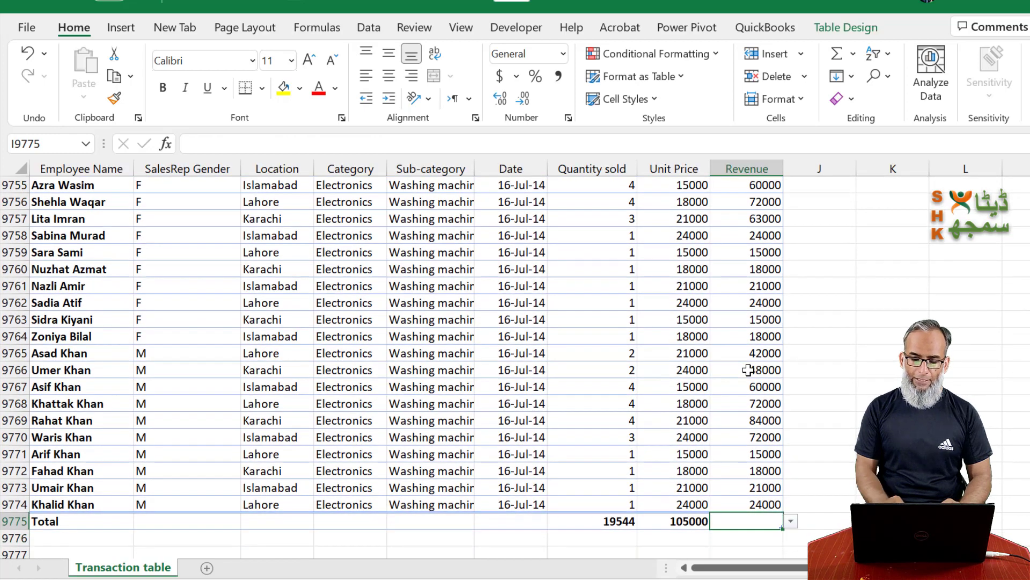
{"action": "left_click", "coordinate": [790, 521]}
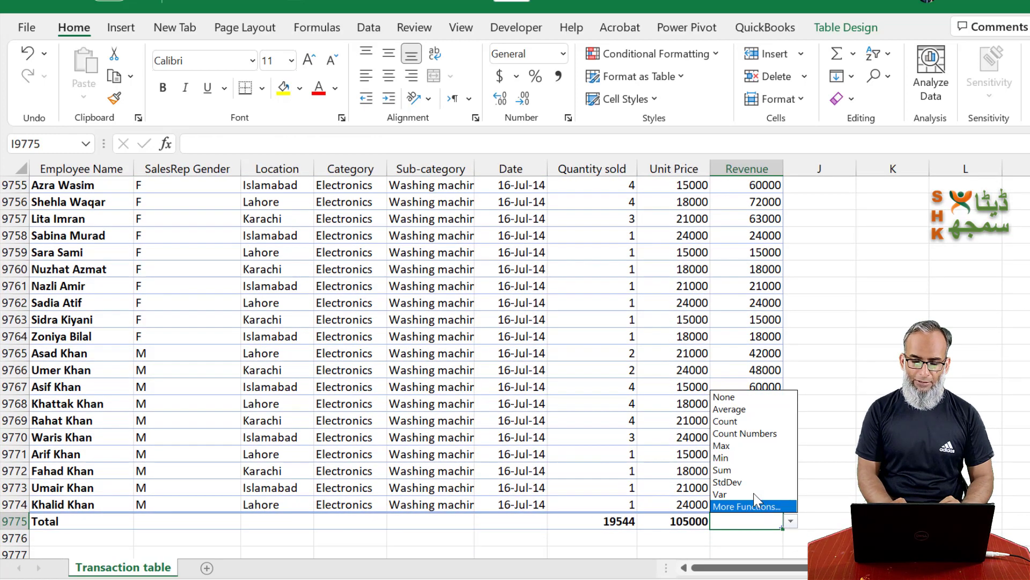
{"action": "left_click", "coordinate": [740, 472]}
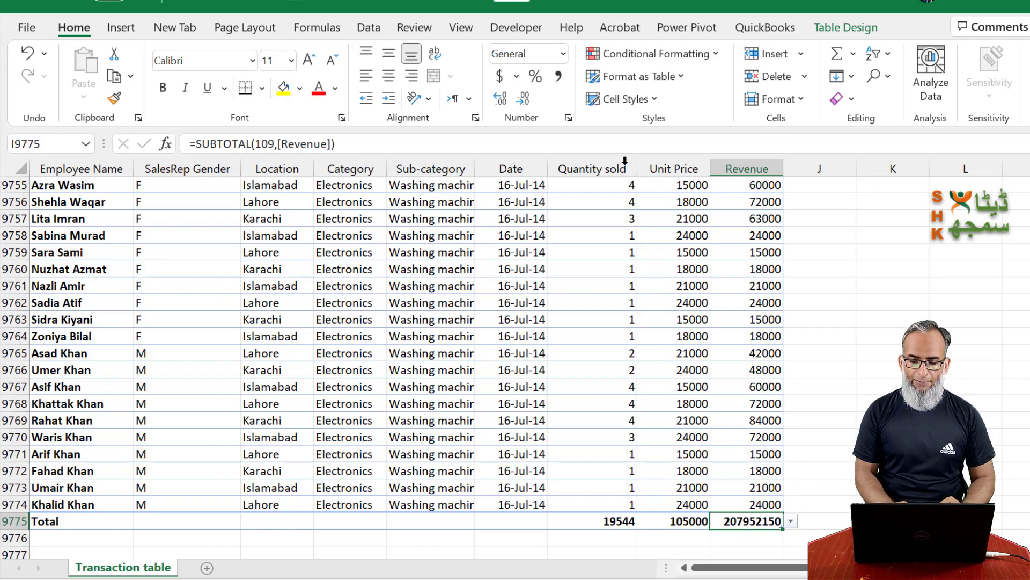
Format the Quantity sold, Unit Price and Revenue columns with thousands separators and no decimal places.
{"action": "left_click_drag", "start_coordinate": [609, 166], "coordinate": [740, 182]}
{"action": "left_click", "coordinate": [558, 76]}
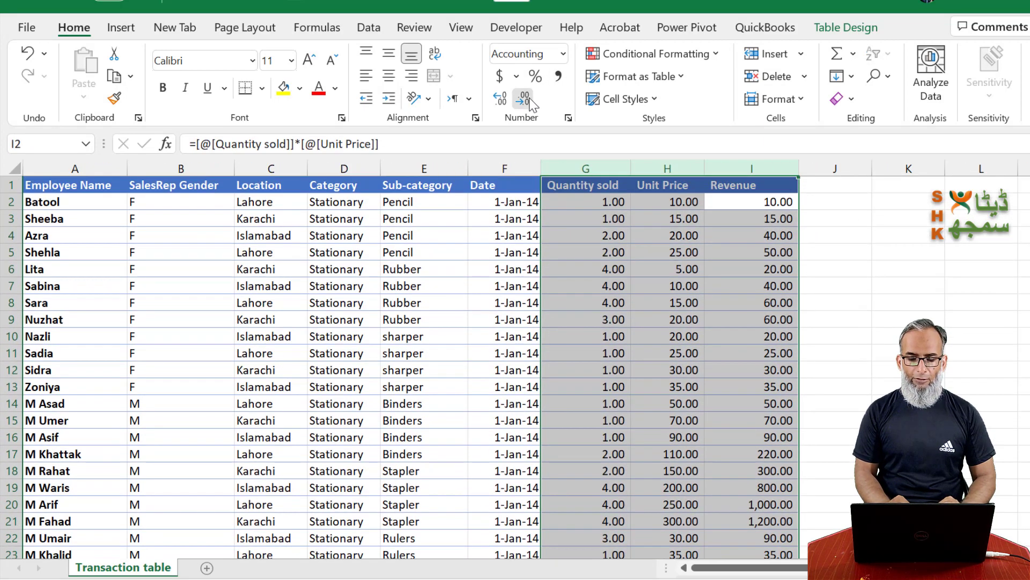
{"action": "left_click", "coordinate": [523, 98]}
{"action": "left_click", "coordinate": [524, 98]}
{"action": "left_click", "coordinate": [715, 252]}
{"action": "key", "text": "ctrl+Down"}
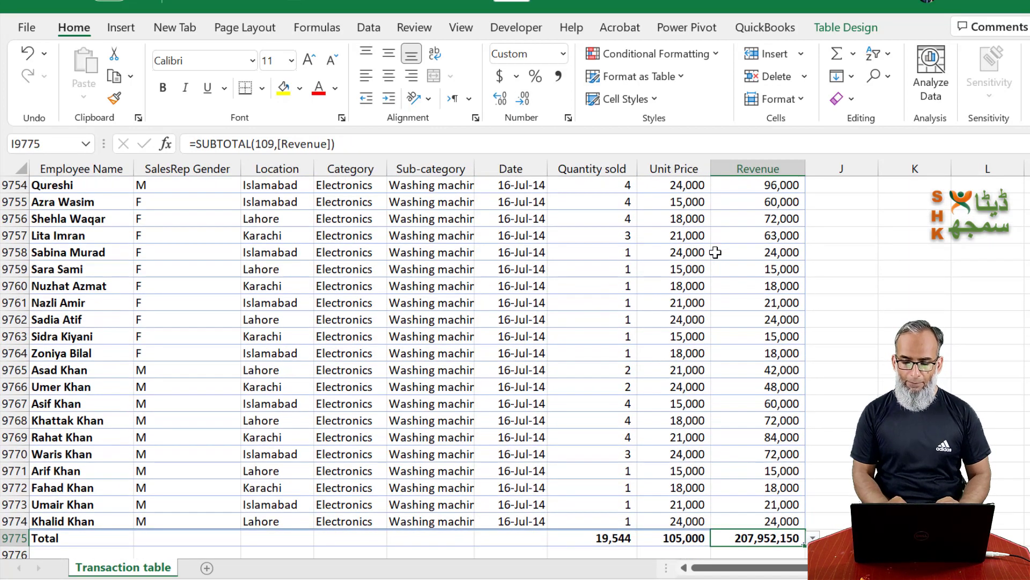
Turn on Last Column emphasis for the table so the Revenue values are bold.
{"action": "left_click", "coordinate": [770, 231]}
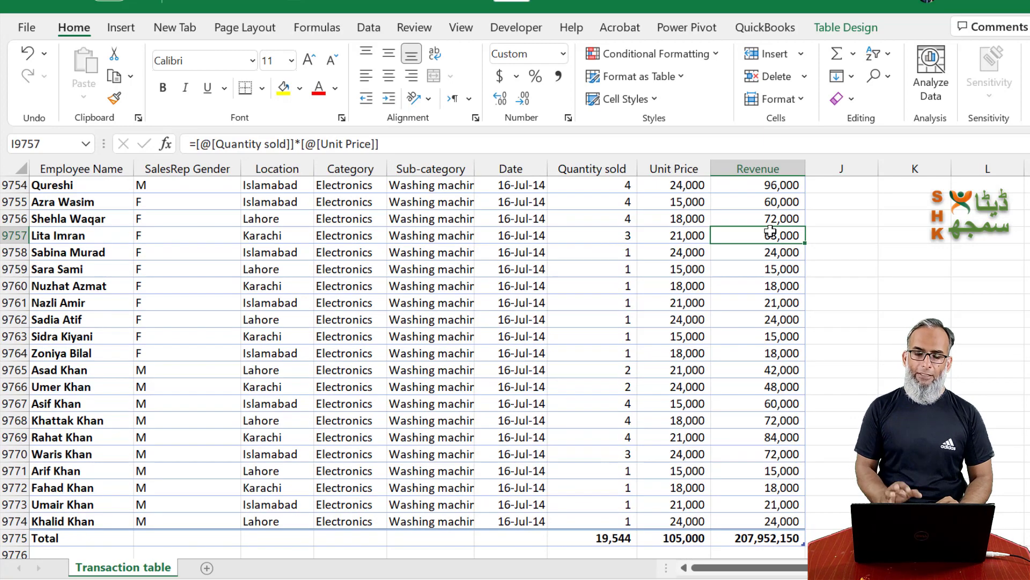
{"action": "left_click", "coordinate": [846, 26]}
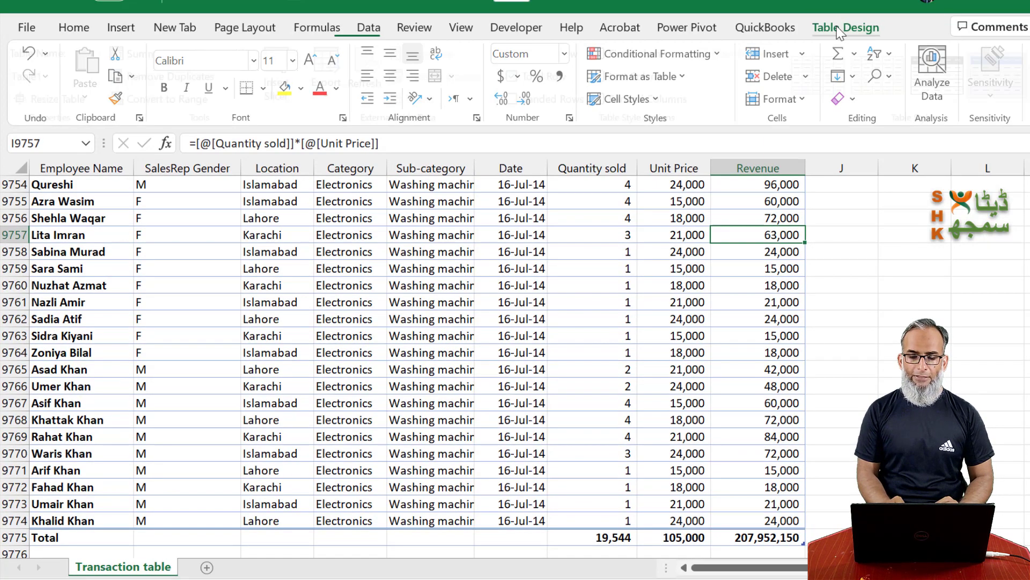
{"action": "left_click", "coordinate": [606, 76]}
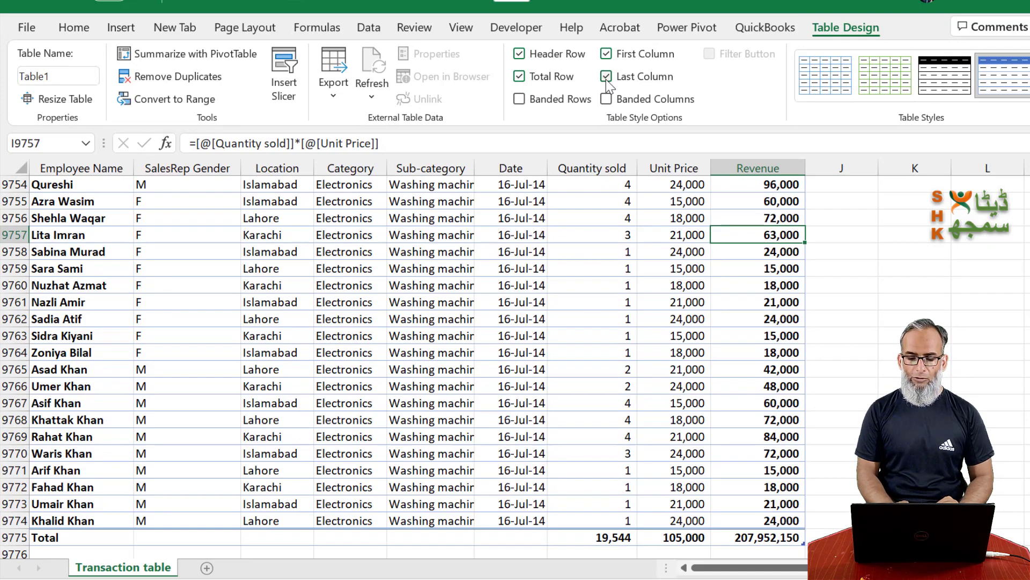
{"action": "left_click", "coordinate": [746, 505]}
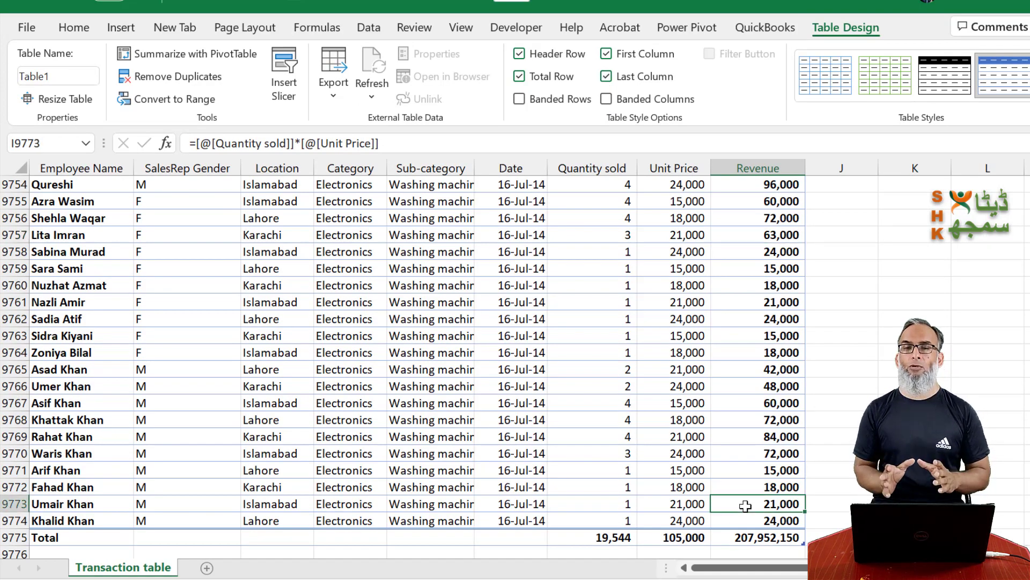
Return to the first data row and turn off the table's Total Row.
{"action": "key", "text": "ctrl+Up"}
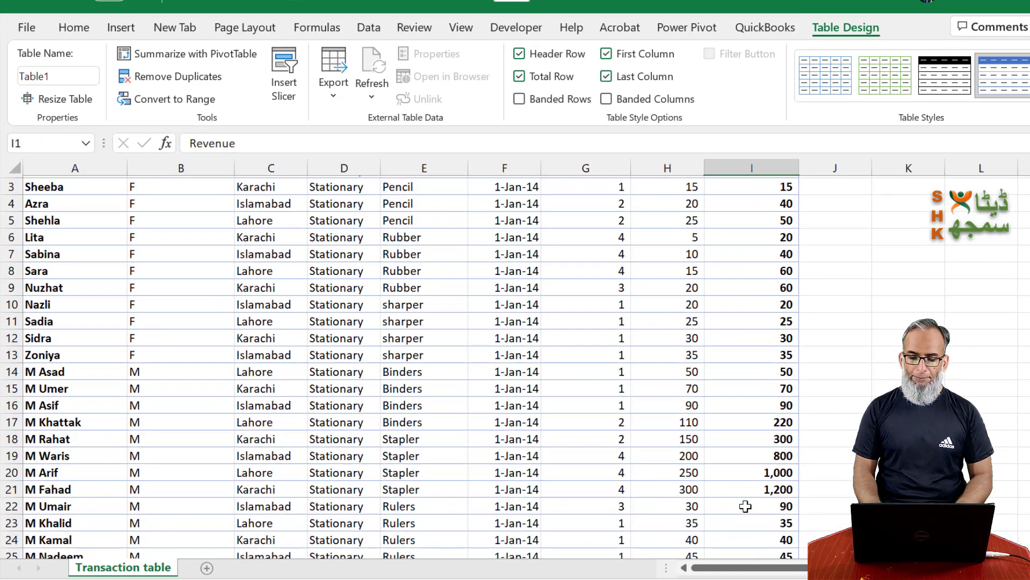
{"action": "key", "text": "Down"}
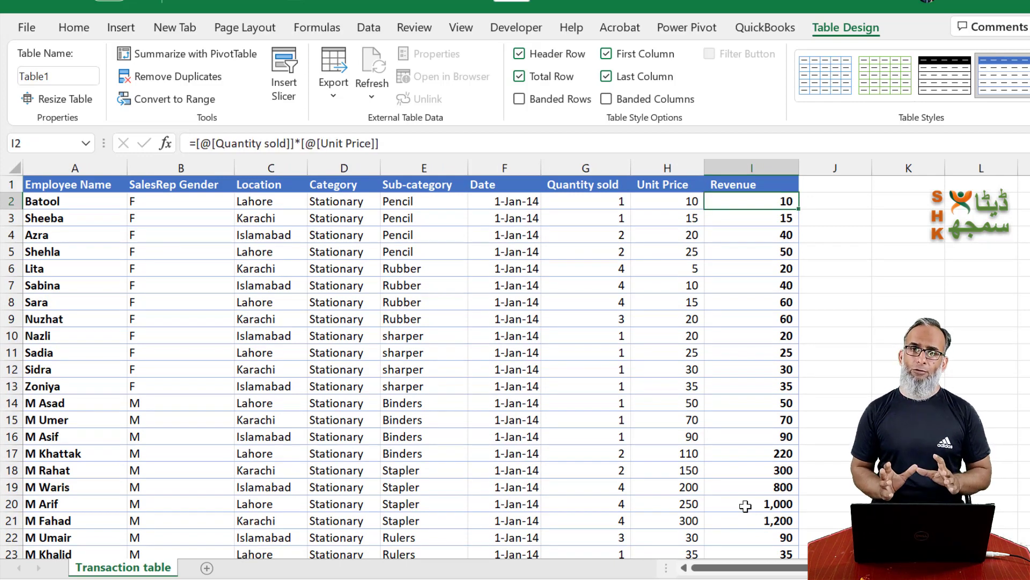
{"action": "left_click", "coordinate": [519, 77]}
{"action": "left_click", "coordinate": [601, 353]}
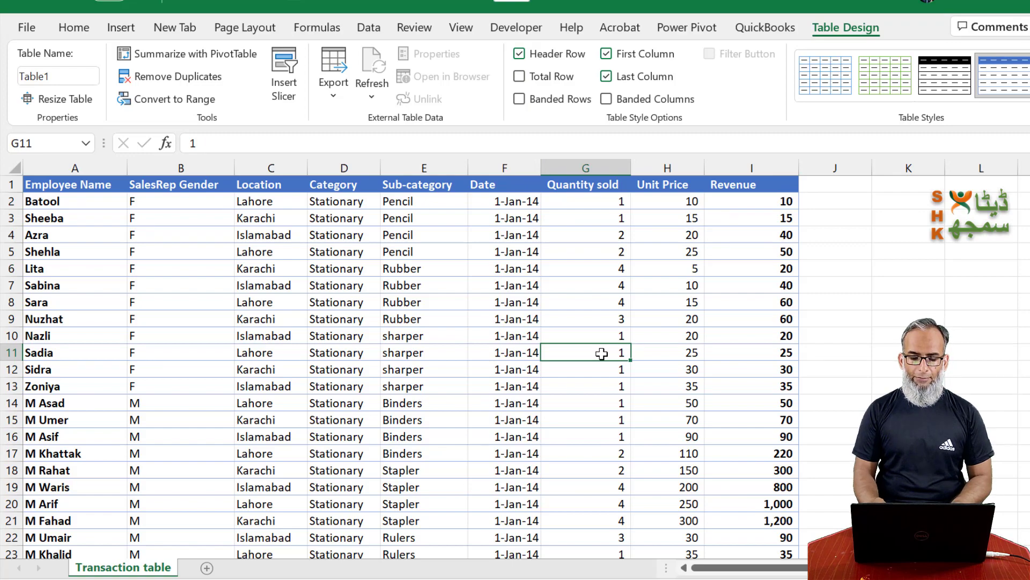
Start a new record in the first empty row below the table with an employee's name and gender M.
{"action": "key", "text": "ctrl+Down"}
{"action": "key", "text": "ctrl+Left"}
{"action": "key", "text": "Down"}
{"action": "key", "text": "Down"}
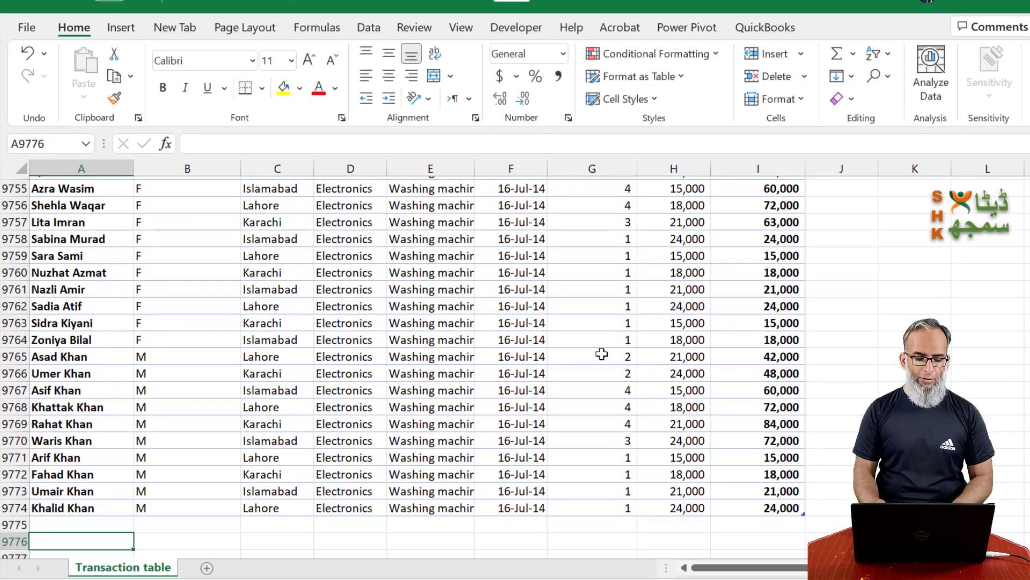
{"action": "key", "text": "Down"}
{"action": "key", "text": "Up"}
{"action": "key", "text": "Up"}
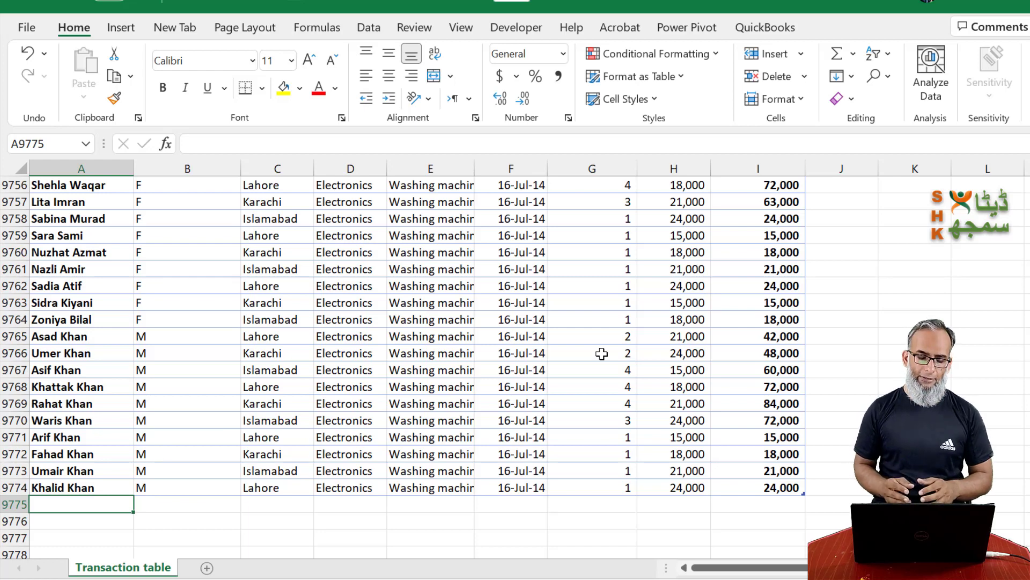
{"action": "type", "text": "Aslam"}
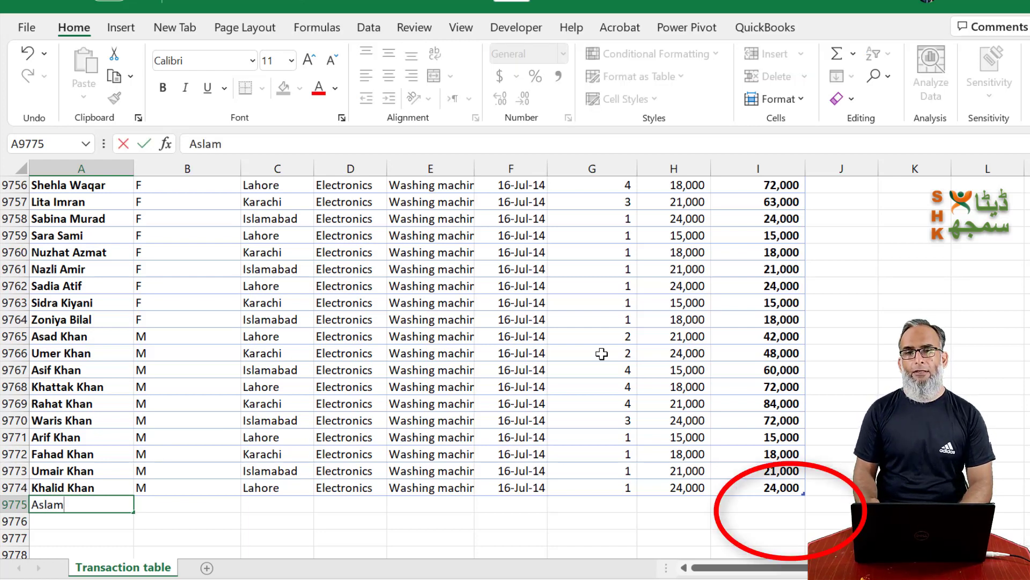
{"action": "key", "text": "Tab"}
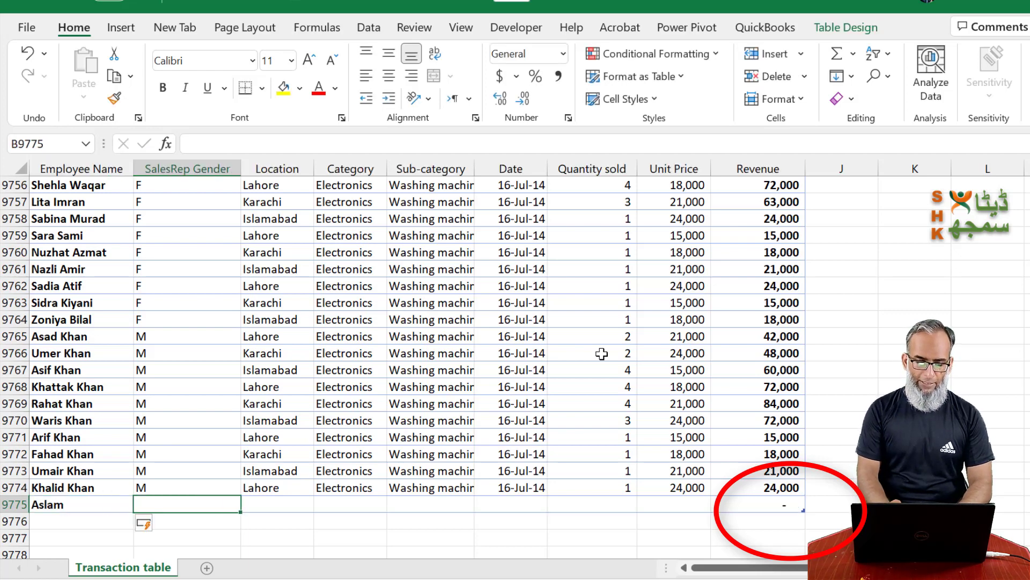
{"action": "type", "text": "M"}
{"action": "key", "text": "Tab"}
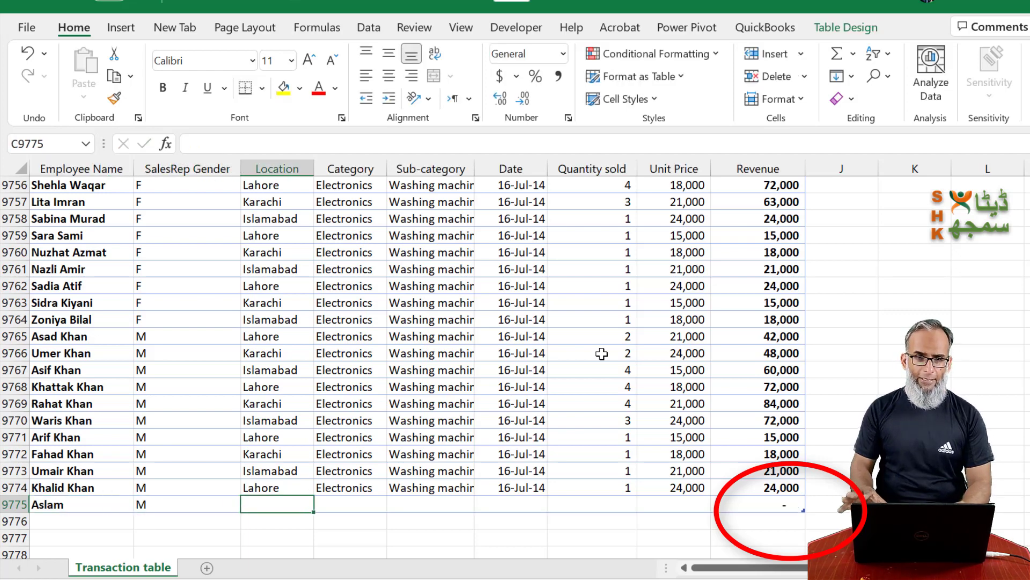
Examine the new record's cells from Location through Quantity sold and go back to its Employee Name.
{"action": "key", "text": "Tab"}
{"action": "key", "text": "Tab"}
{"action": "key", "text": "Tab"}
{"action": "key", "text": "Tab"}
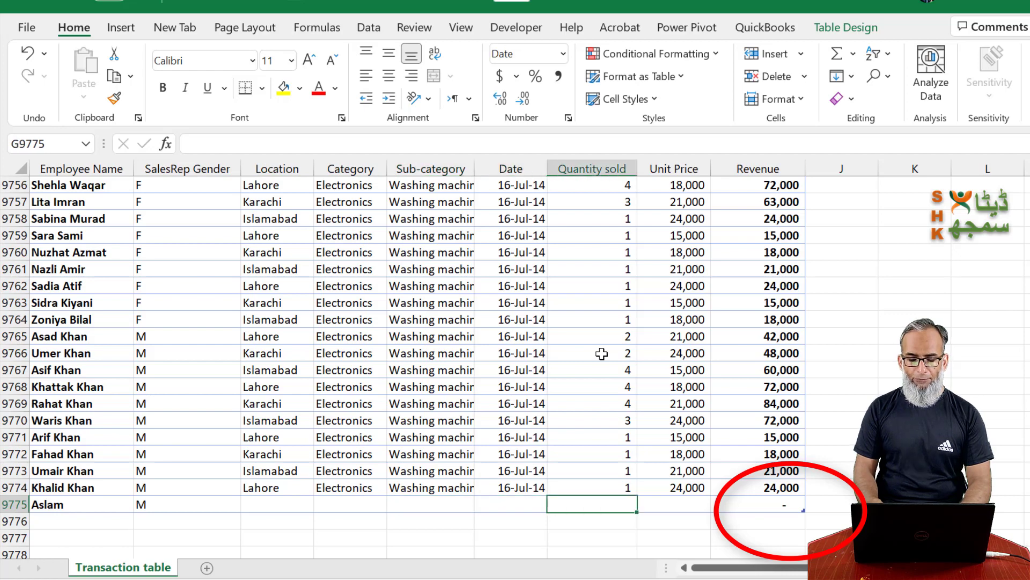
{"action": "key", "text": "shift+Tab"}
{"action": "key", "text": "shift+Tab"}
{"action": "key", "text": "shift+Tab"}
{"action": "key", "text": "shift+Tab"}
{"action": "key", "text": "shift+Tab"}
{"action": "key", "text": "shift+Tab"}
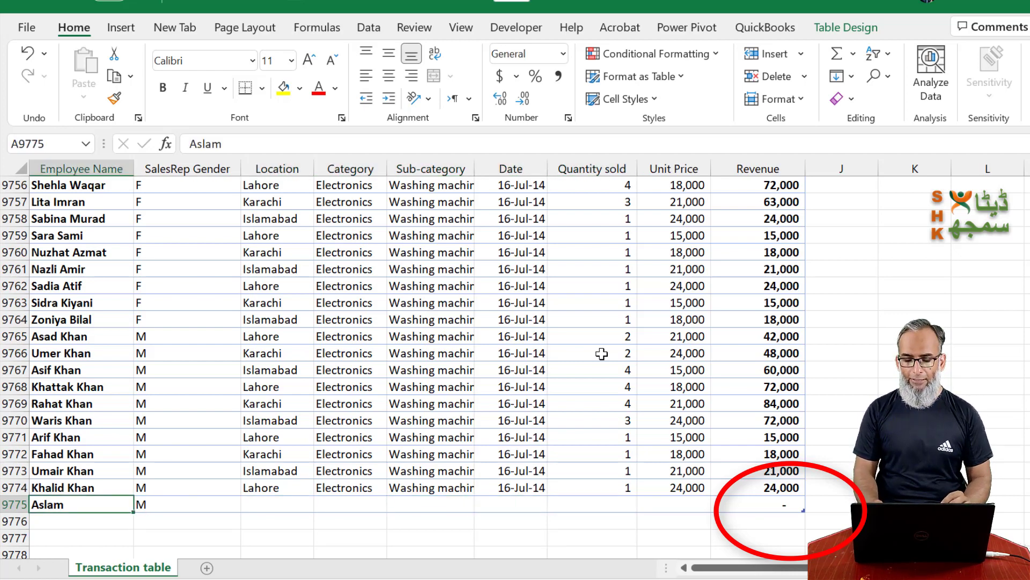
Complete the new record in row 9775 with a Quantity sold of 2 and a Unit Price of 10000.
{"action": "key", "text": "Tab"}
{"action": "key", "text": "Tab"}
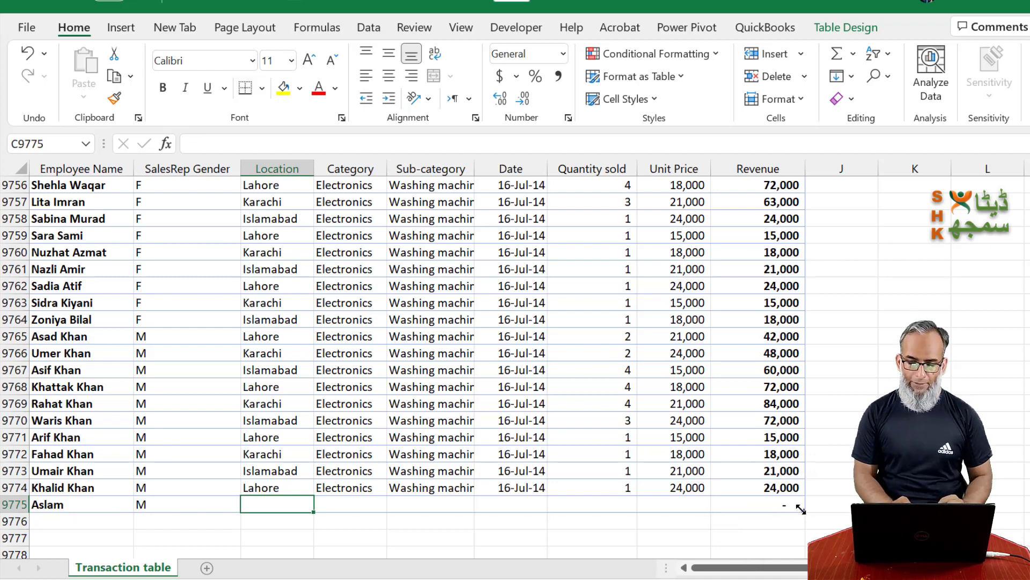
{"action": "left_click", "coordinate": [607, 502]}
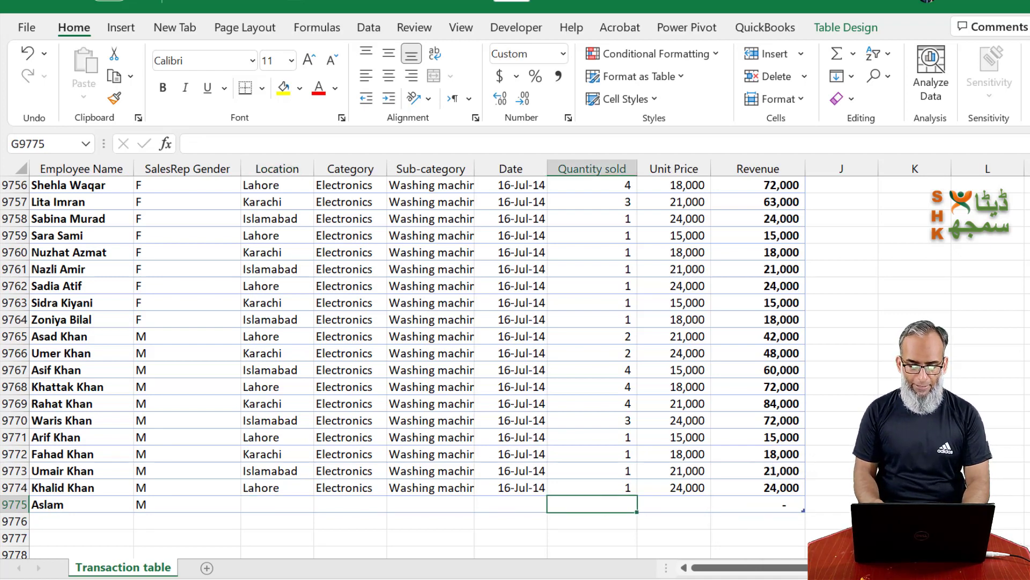
{"action": "type", "text": "2"}
{"action": "key", "text": "Tab"}
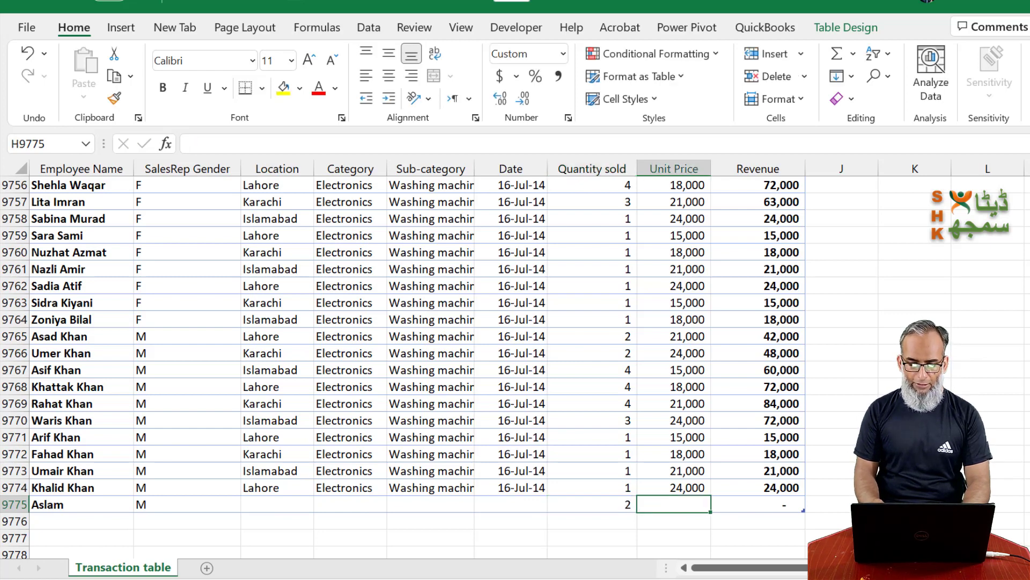
{"action": "type", "text": "10000"}
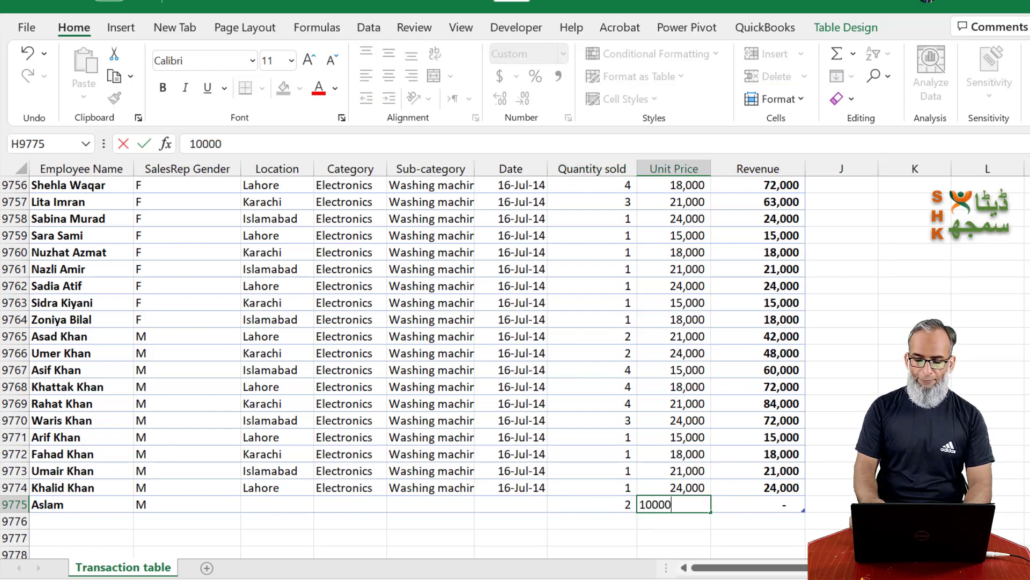
{"action": "key", "text": "Return"}
{"action": "left_click", "coordinate": [674, 504]}
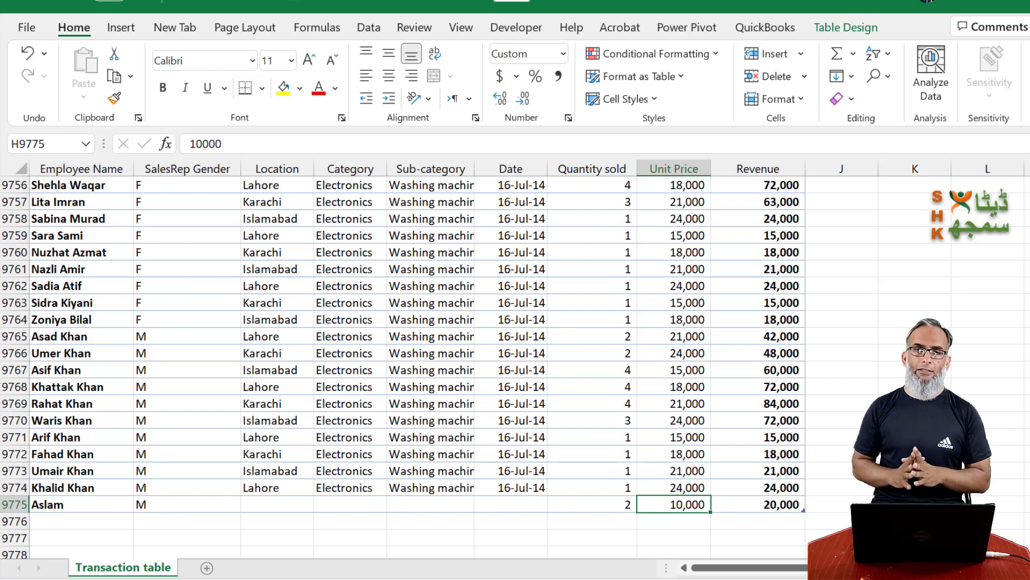
Enter another employee's name in A9777, leaving one blank row below the last table record.
{"action": "key", "text": "Left"}
{"action": "key", "text": "Left"}
{"action": "key", "text": "Left"}
{"action": "key", "text": "Left"}
{"action": "key", "text": "Left"}
{"action": "key", "text": "Left"}
{"action": "key", "text": "Left"}
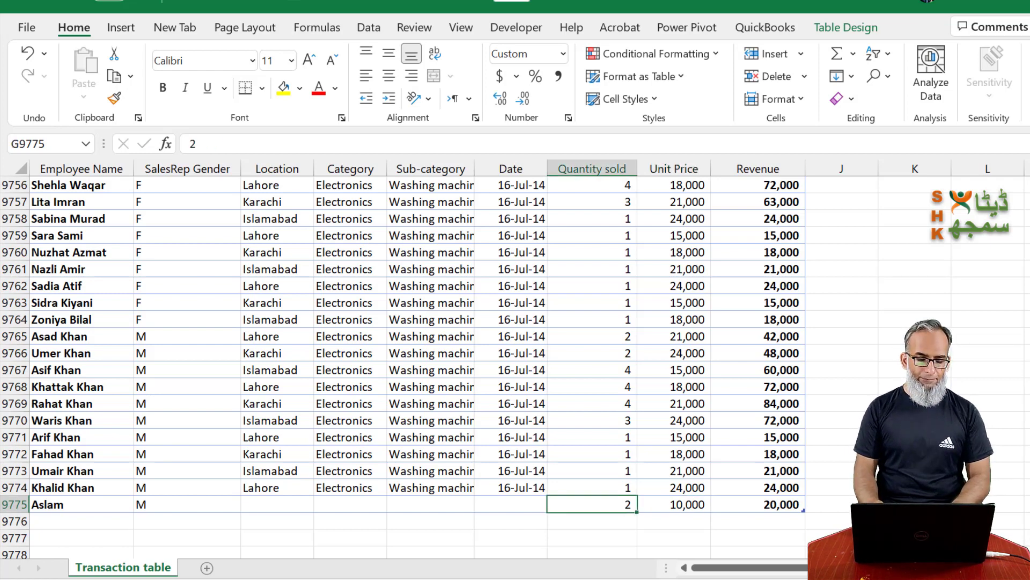
{"action": "key", "text": "Down"}
{"action": "key", "text": "Down"}
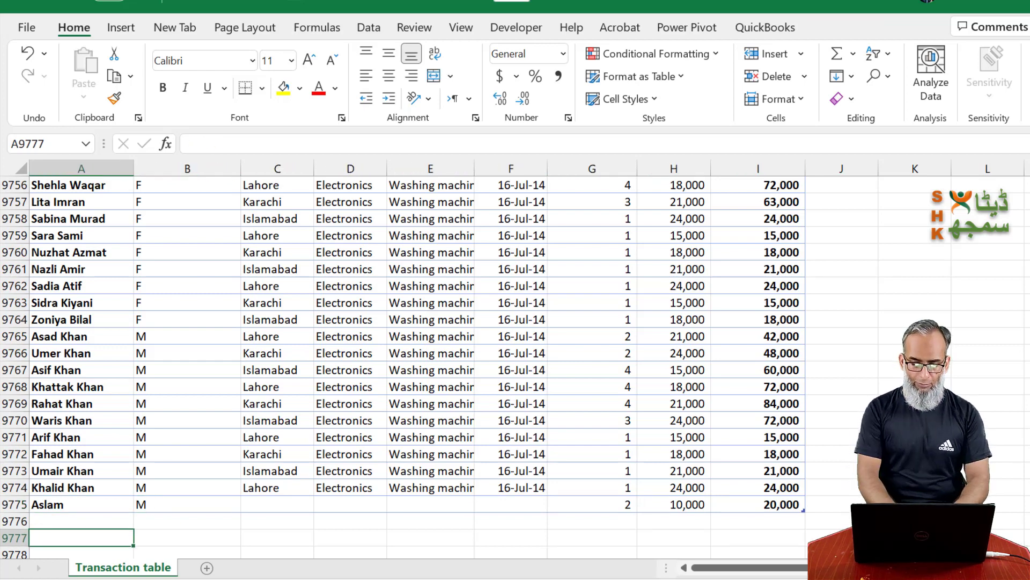
{"action": "type", "text": "Khalid"}
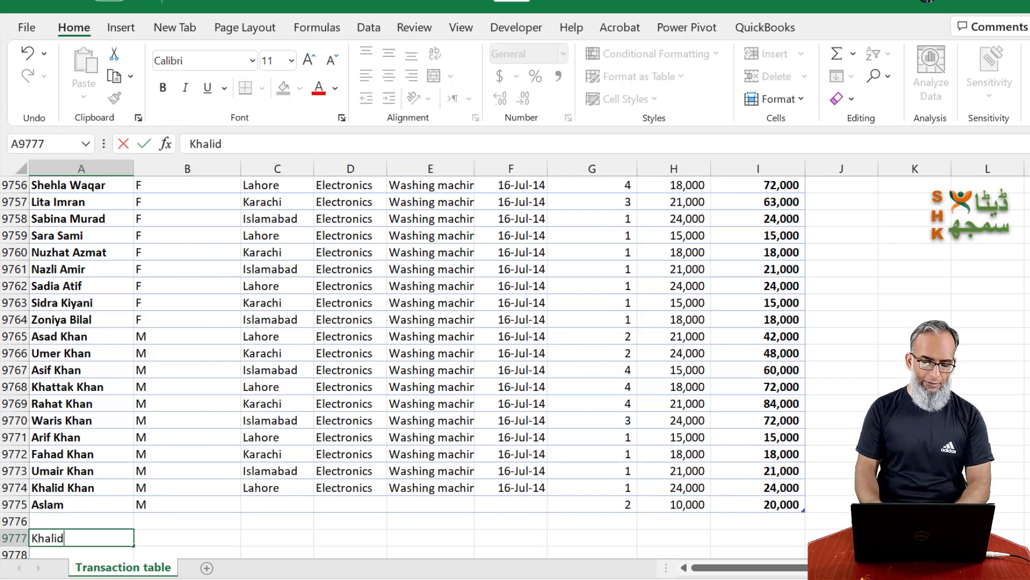
{"action": "key", "text": "Tab"}
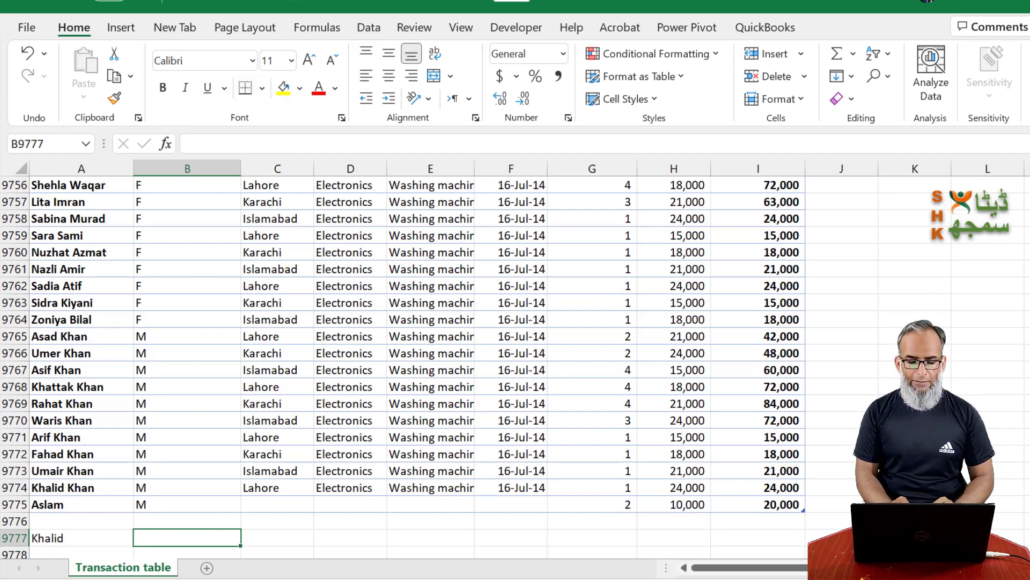
Extend the table range down two rows to include the employee name in row 9777.
{"action": "scroll", "coordinate": [403, 365], "scroll_direction": "down", "scroll_amount": 1}
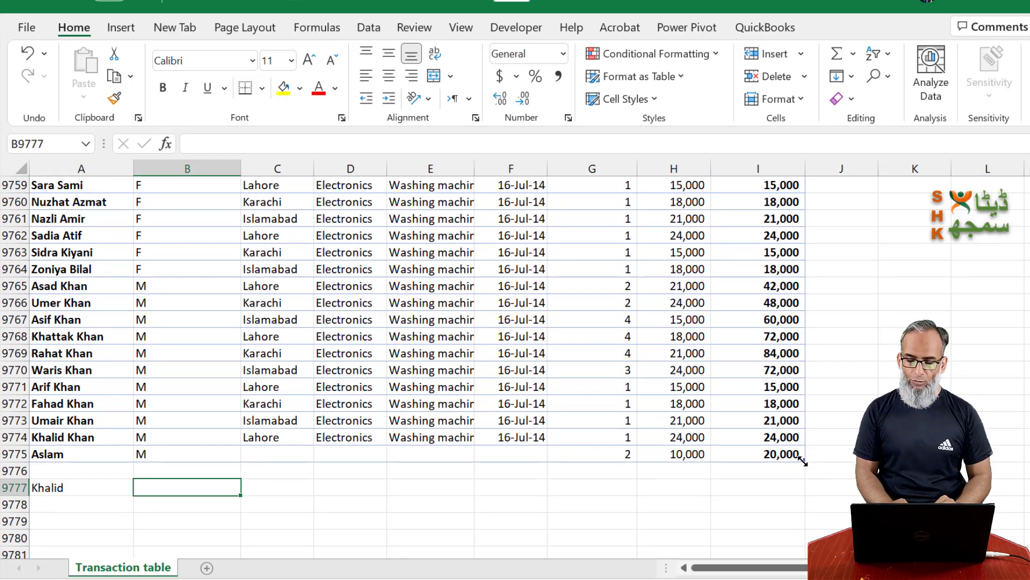
{"action": "left_click_drag", "start_coordinate": [802, 461], "coordinate": [804, 495]}
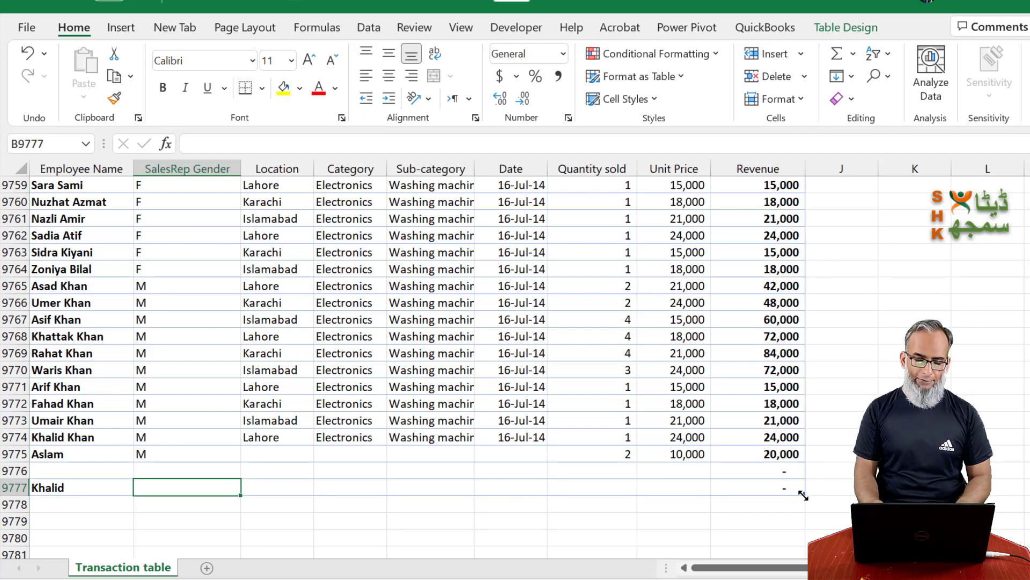
Delete table rows 9776 and 9777, the blank record and the one holding only an employee name.
{"action": "key", "text": "Up"}
{"action": "key", "text": "shift+space"}
{"action": "key", "text": "shift+Down"}
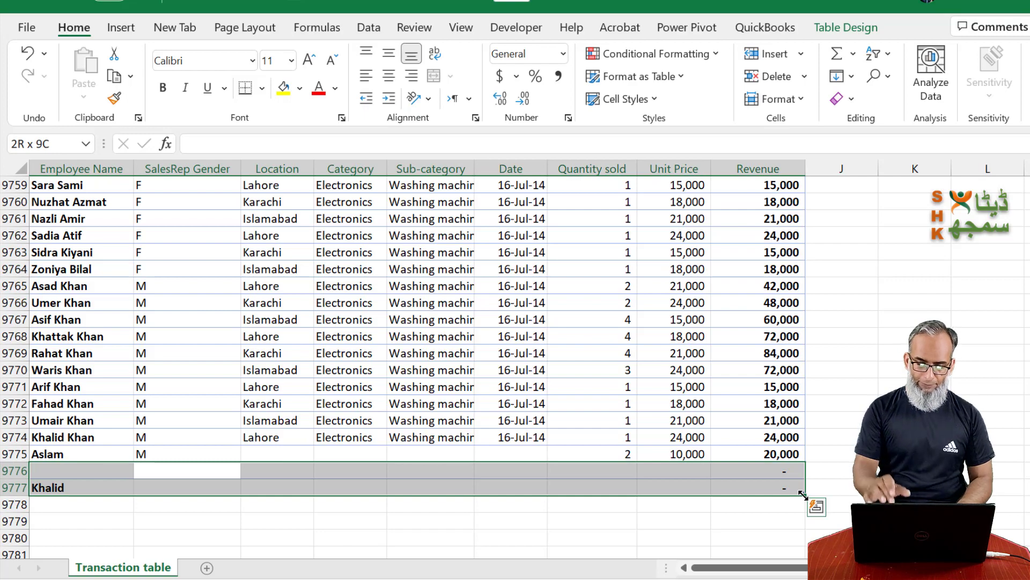
{"action": "key", "text": "ctrl+minus"}
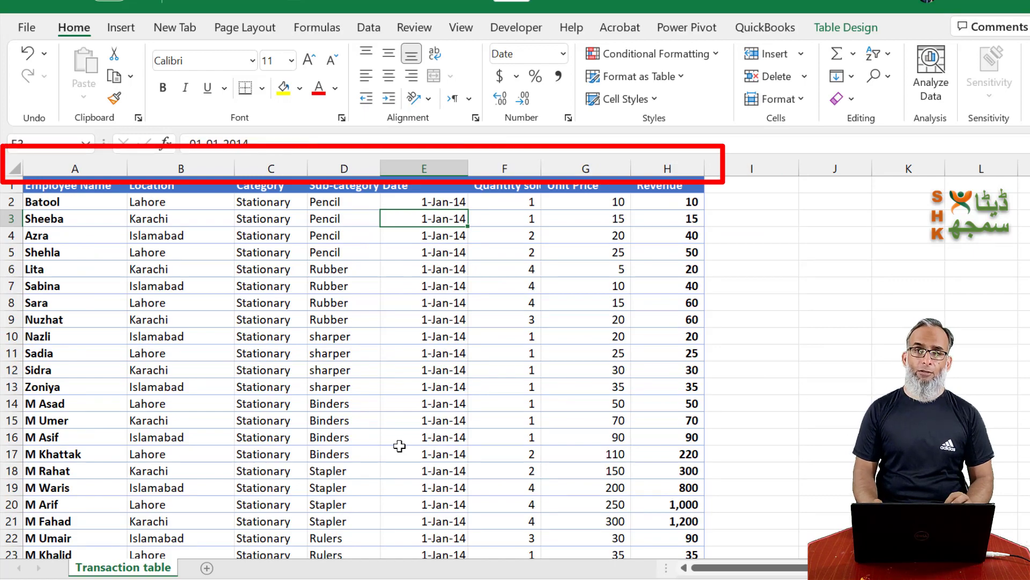
Go down through the records to row 69 and examine how the column headings display above the data.
{"action": "key", "text": "Page_Down"}
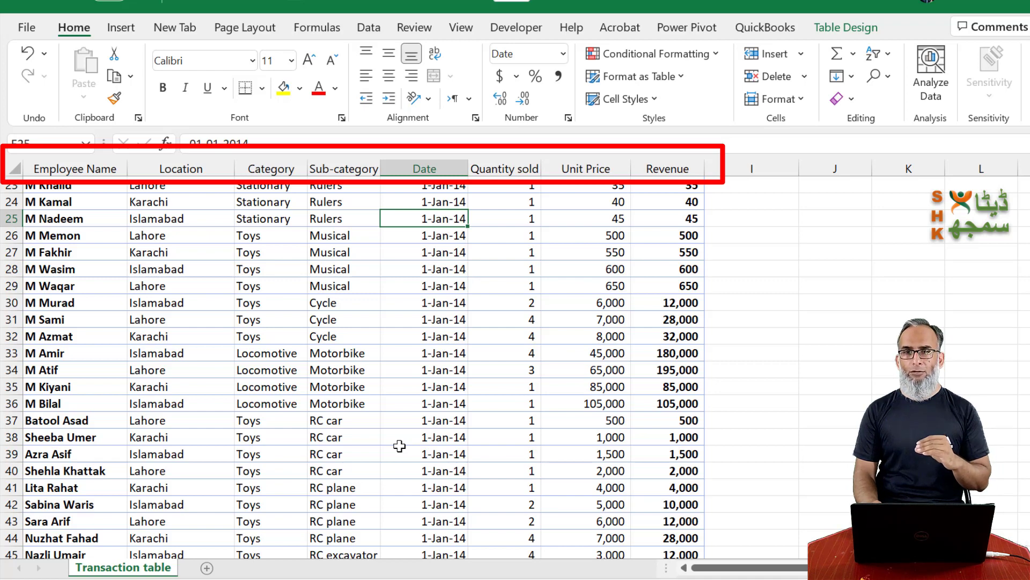
{"action": "key", "text": "Page_Down"}
{"action": "key", "text": "Page_Down"}
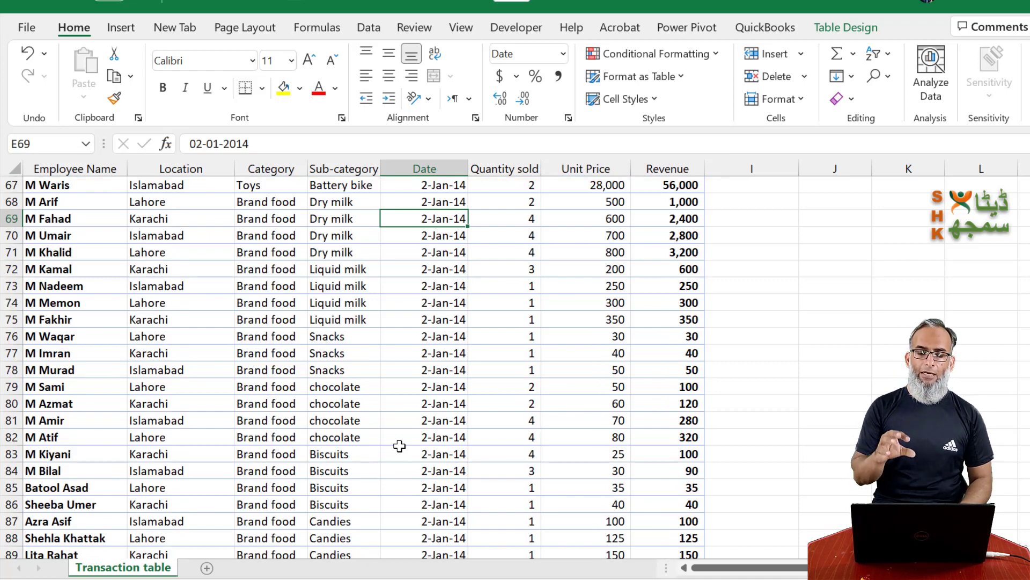
Select all the table's data from the Employee Name cell in row 69, then reduce the selection to A70.
{"action": "key", "text": "Left"}
{"action": "key", "text": "Left"}
{"action": "key", "text": "Left"}
{"action": "key", "text": "Left"}
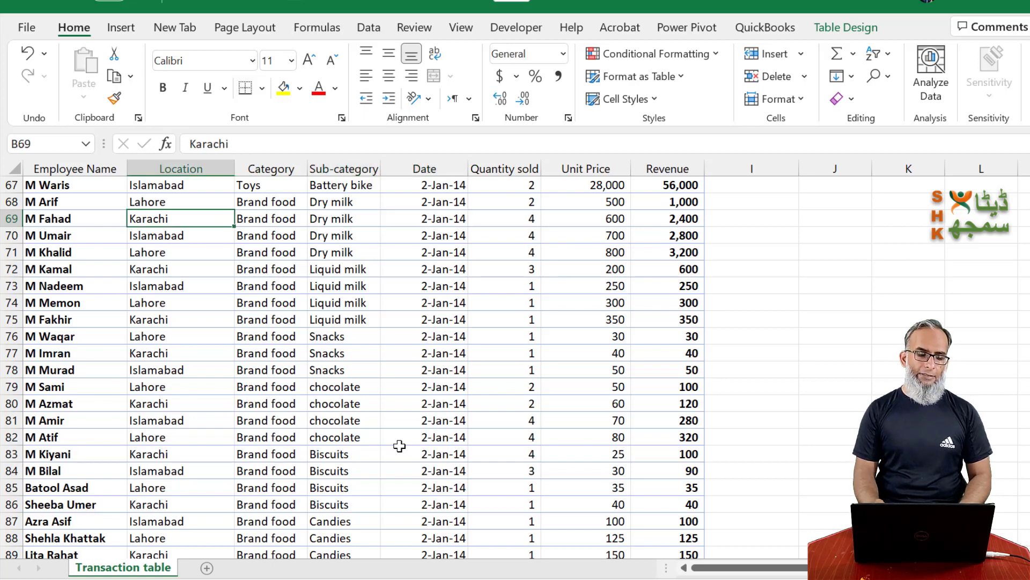
{"action": "key", "text": "ctrl+a"}
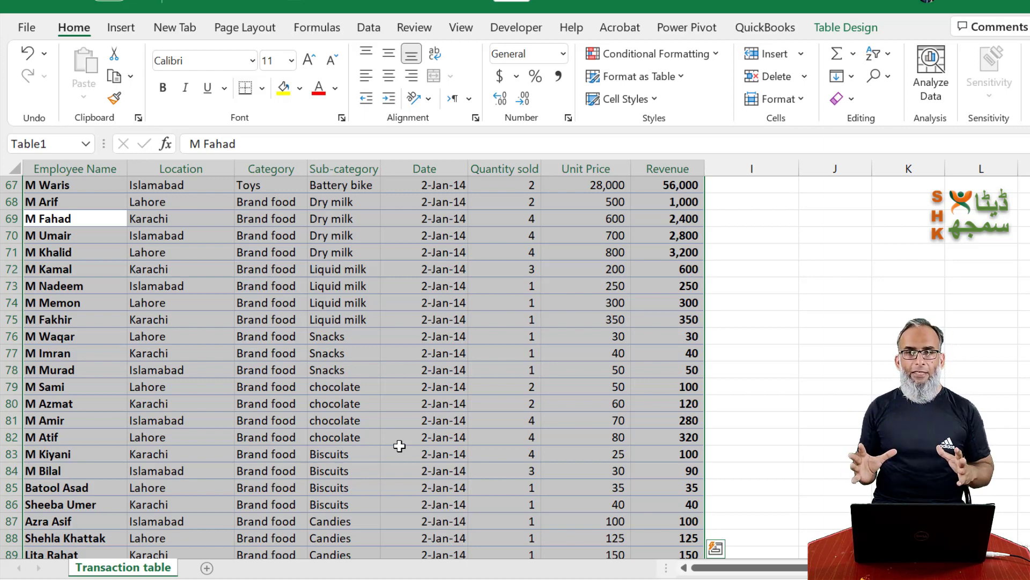
{"action": "key", "text": "Down"}
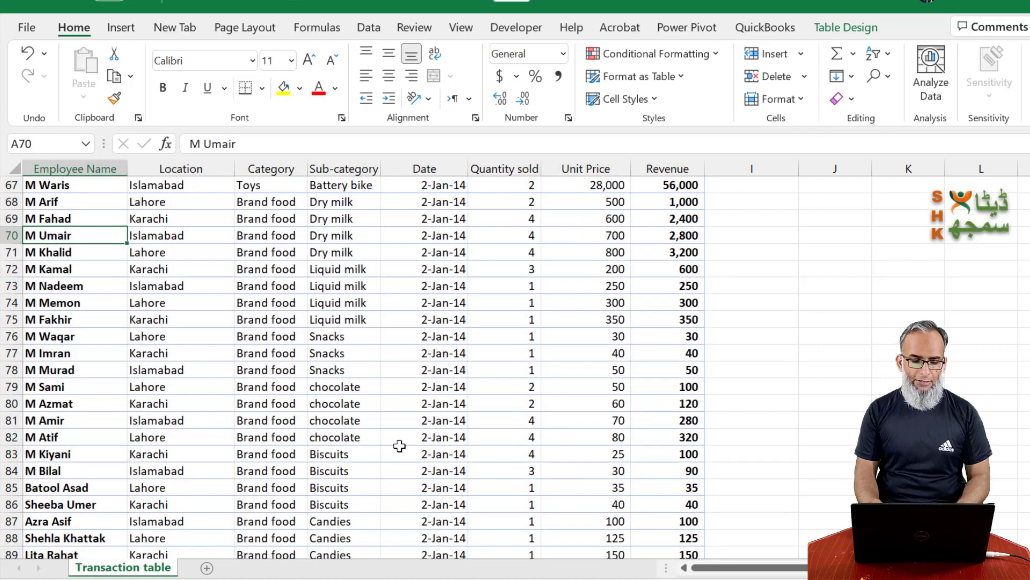
Select the Employee Name column's data, then select only the table record in row 70.
{"action": "key", "text": "ctrl+space"}
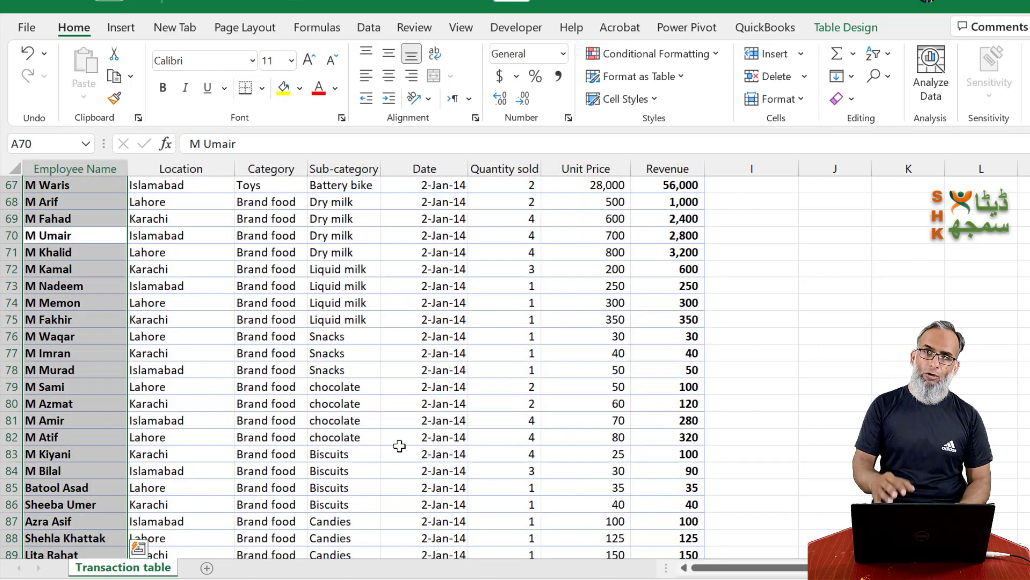
{"action": "key", "text": "shift+BackSpace"}
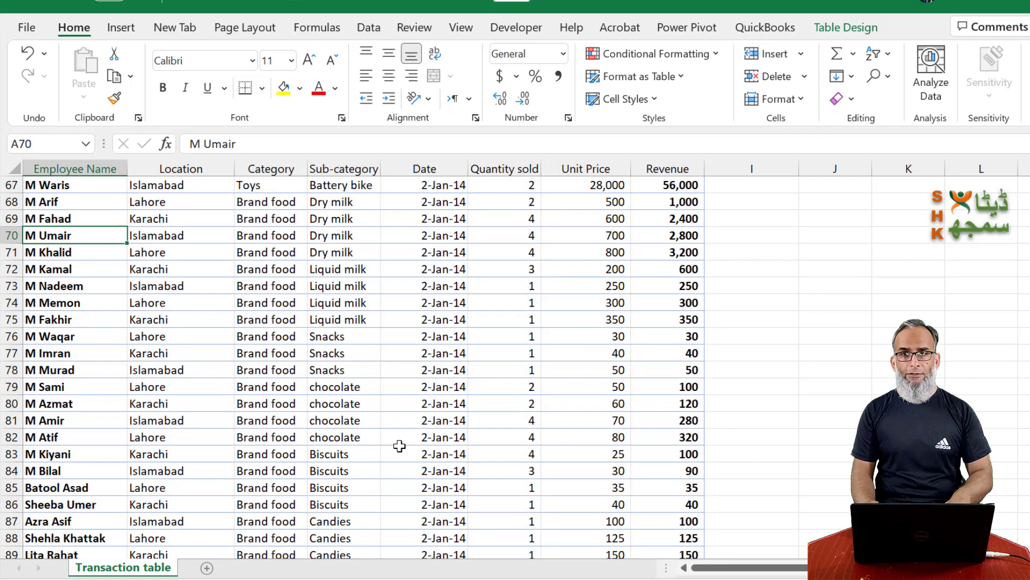
{"action": "key", "text": "shift+space"}
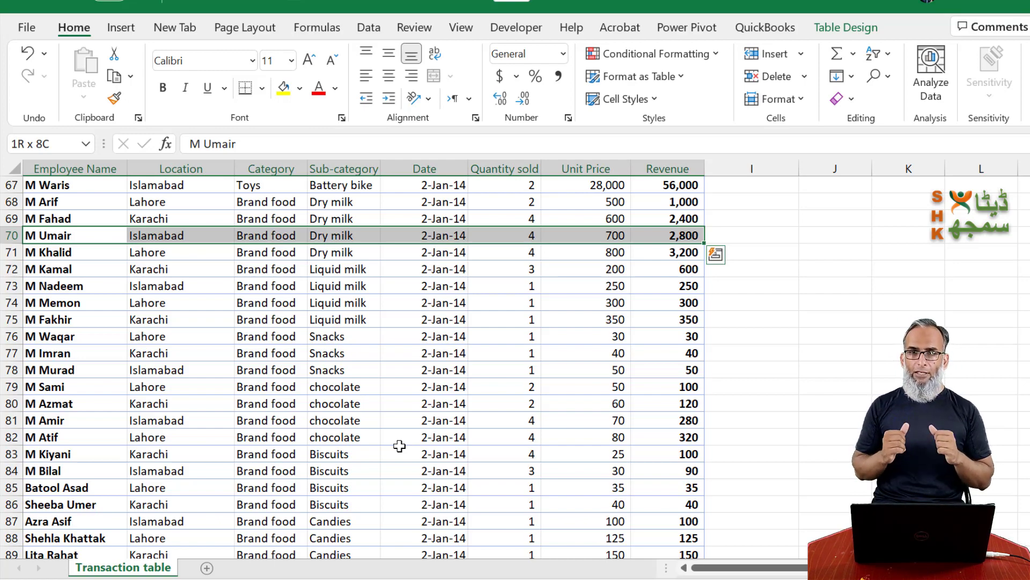
From cell A2, check the table's name in its properties and in the source range for a new PivotTable, without creating one.
{"action": "key", "text": "ctrl+Up"}
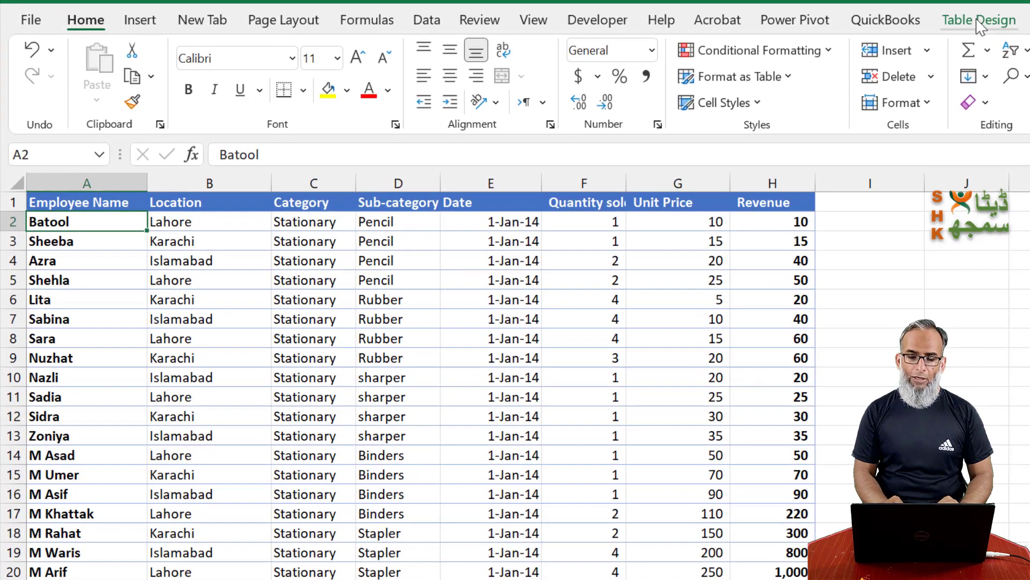
{"action": "left_click", "coordinate": [973, 22]}
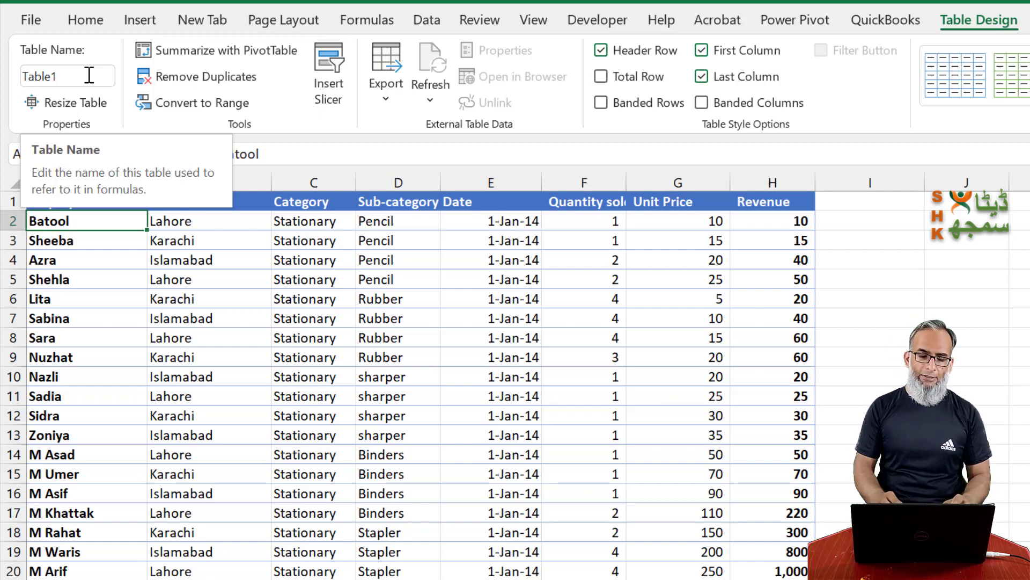
{"action": "left_click", "coordinate": [137, 21]}
{"action": "left_click", "coordinate": [48, 57]}
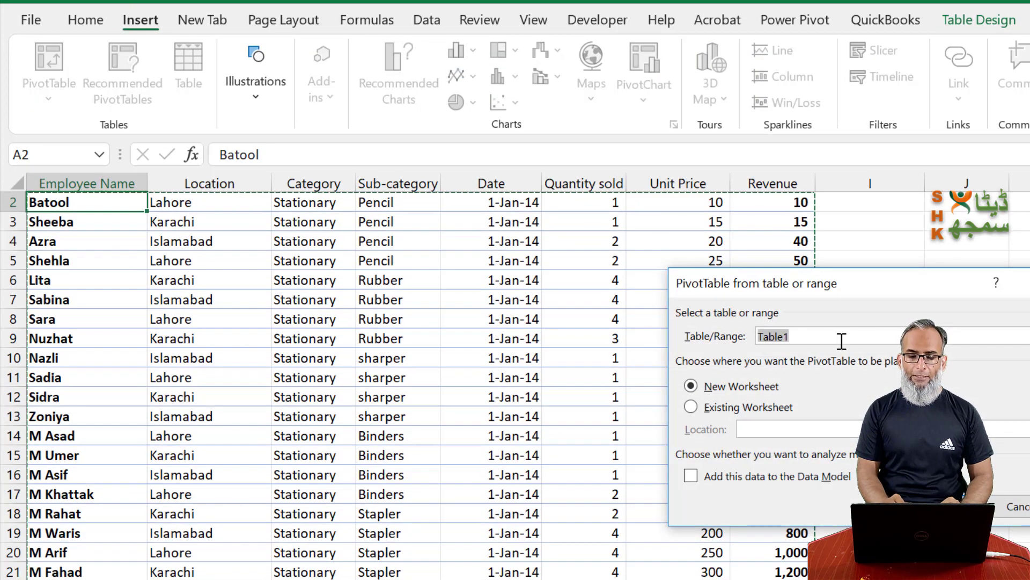
{"action": "left_click_drag", "start_coordinate": [809, 290], "coordinate": [510, 156]}
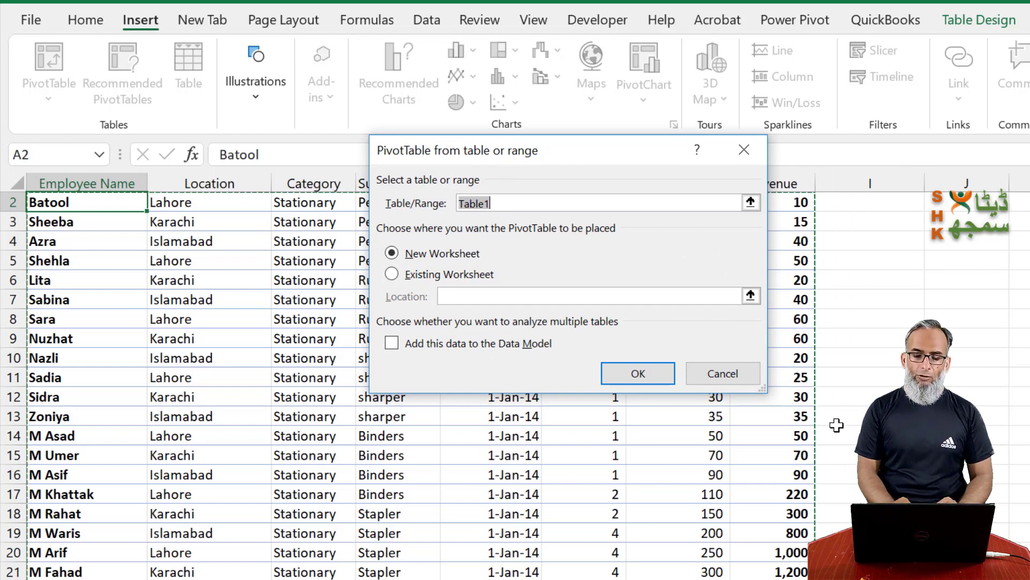
{"action": "left_click", "coordinate": [723, 373]}
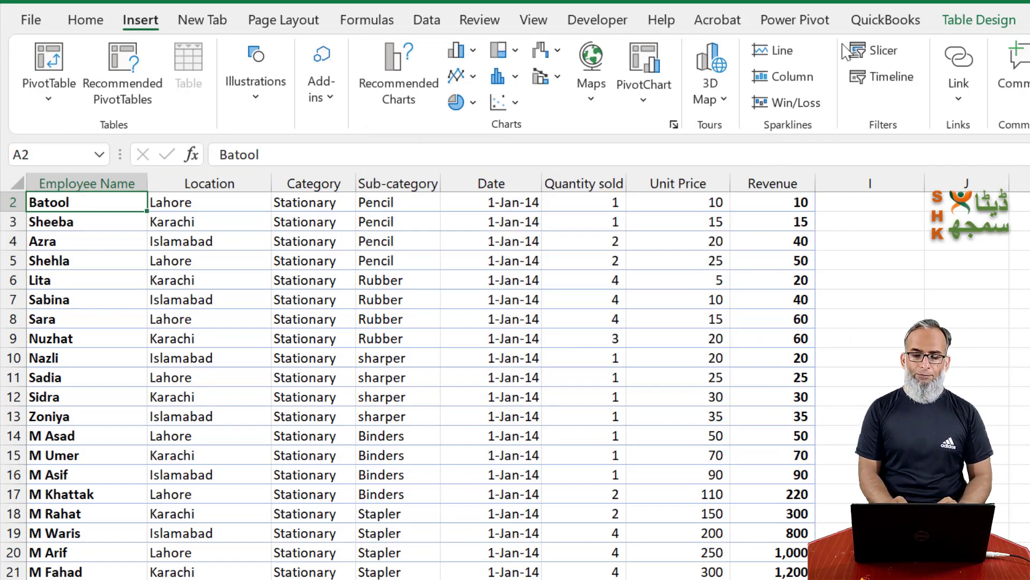
Rename the table to Sales and return to the Location cell in row 9.
{"action": "left_click", "coordinate": [963, 23]}
{"action": "left_click", "coordinate": [82, 76]}
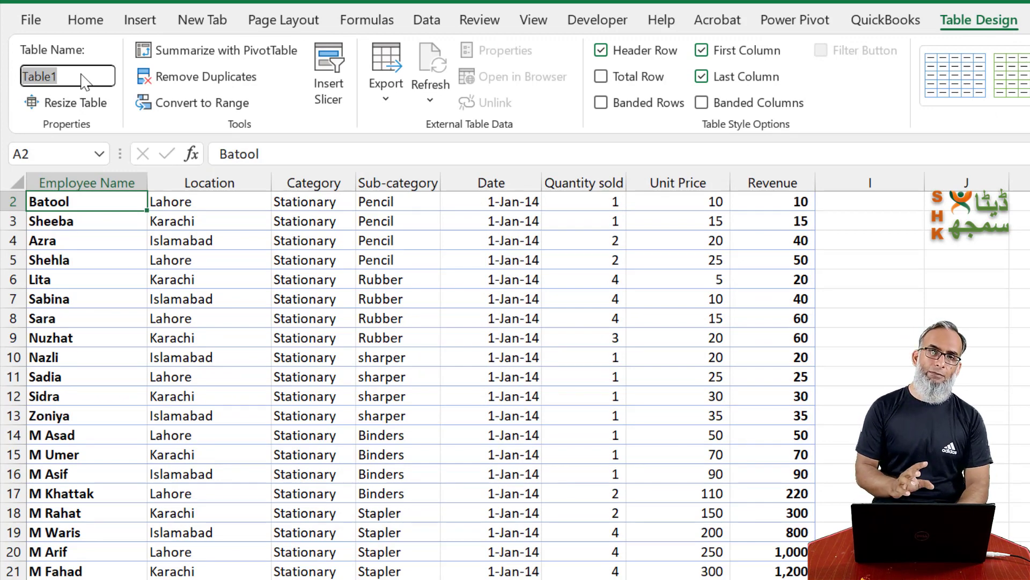
{"action": "type", "text": "Sales"}
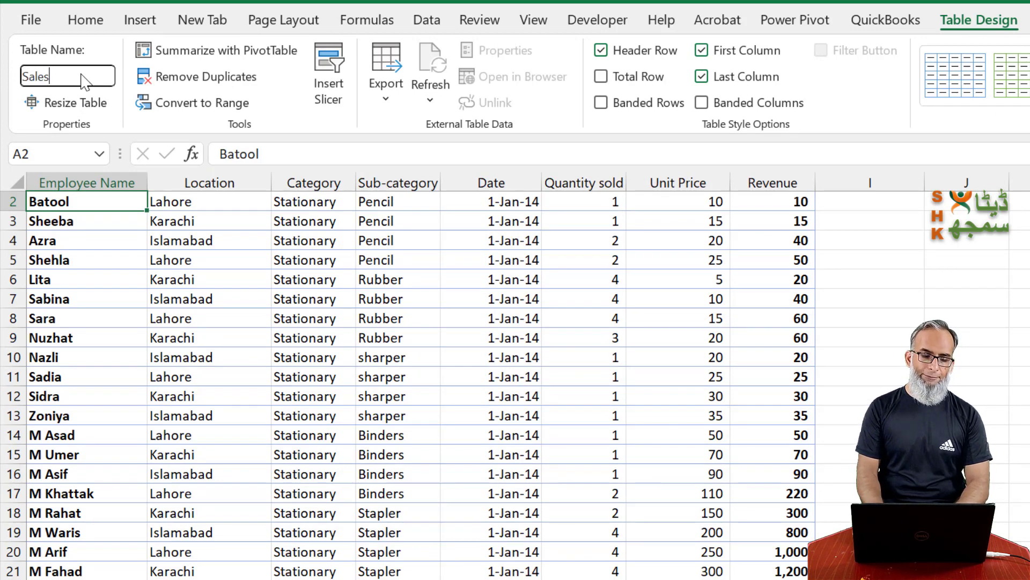
{"action": "key", "text": "Return"}
{"action": "left_click", "coordinate": [214, 338]}
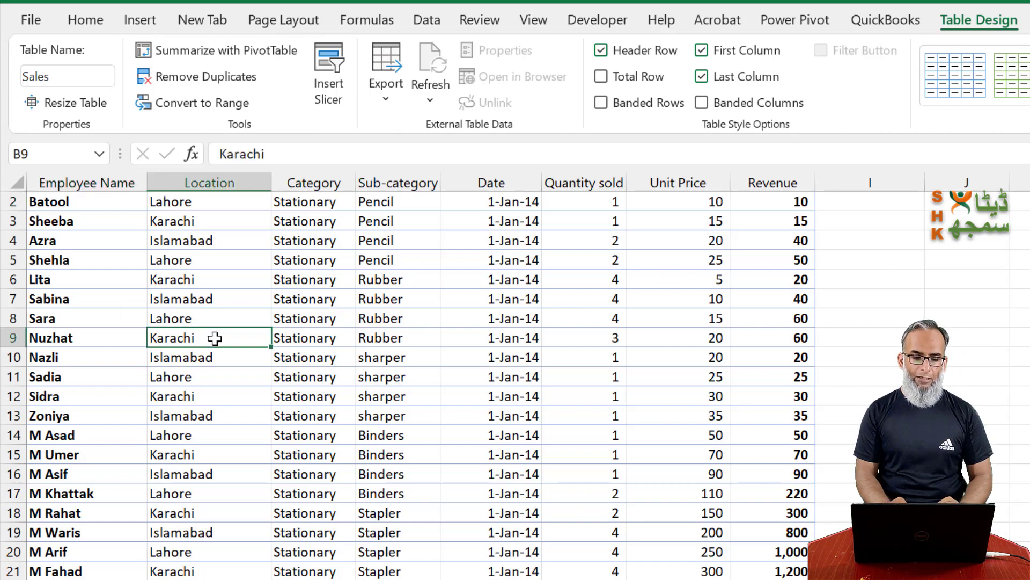
Check the source name offered for a new PivotTable after the table's renaming, and cancel without creating it.
{"action": "left_click", "coordinate": [140, 20]}
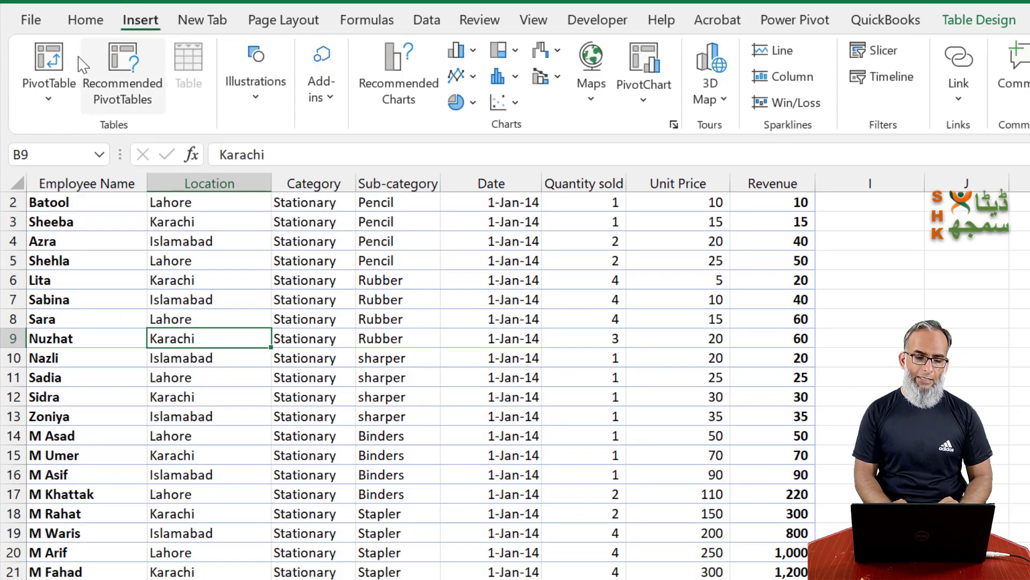
{"action": "left_click", "coordinate": [48, 59]}
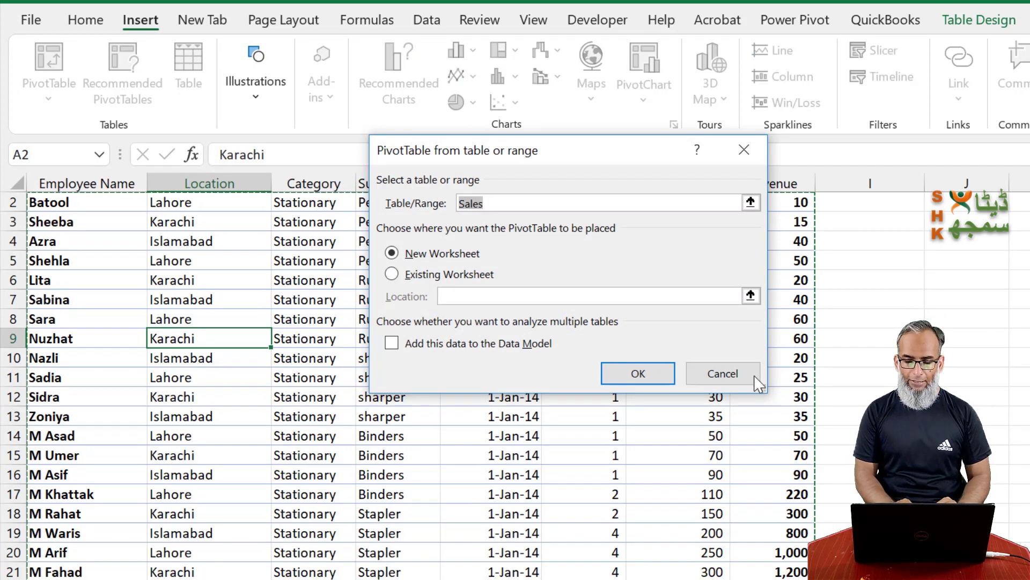
{"action": "left_click", "coordinate": [721, 375]}
{"action": "left_click", "coordinate": [244, 276]}
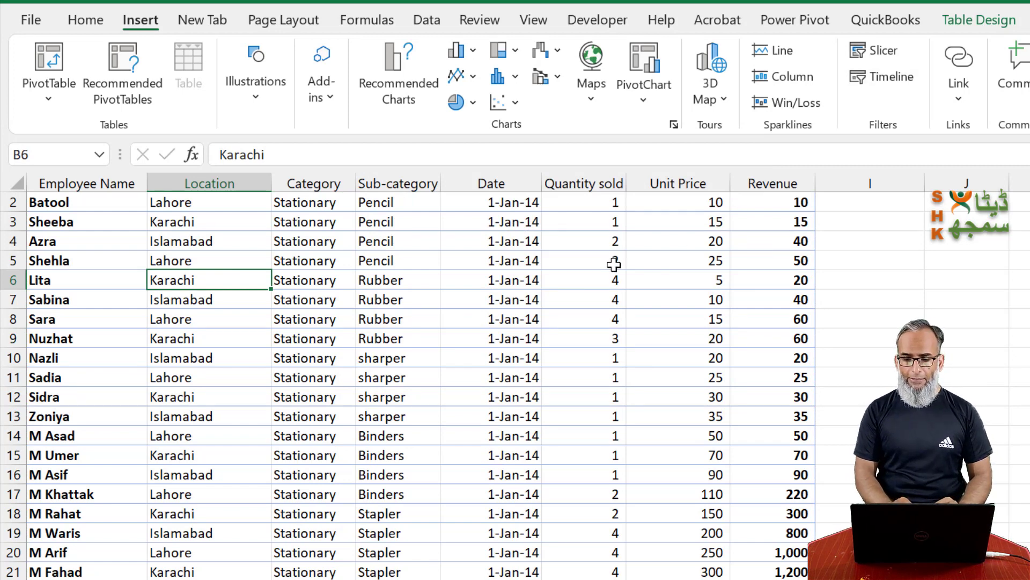
Insert slicers for the Employee Name, Location and Category fields of the Sales table.
{"action": "left_click", "coordinate": [992, 23]}
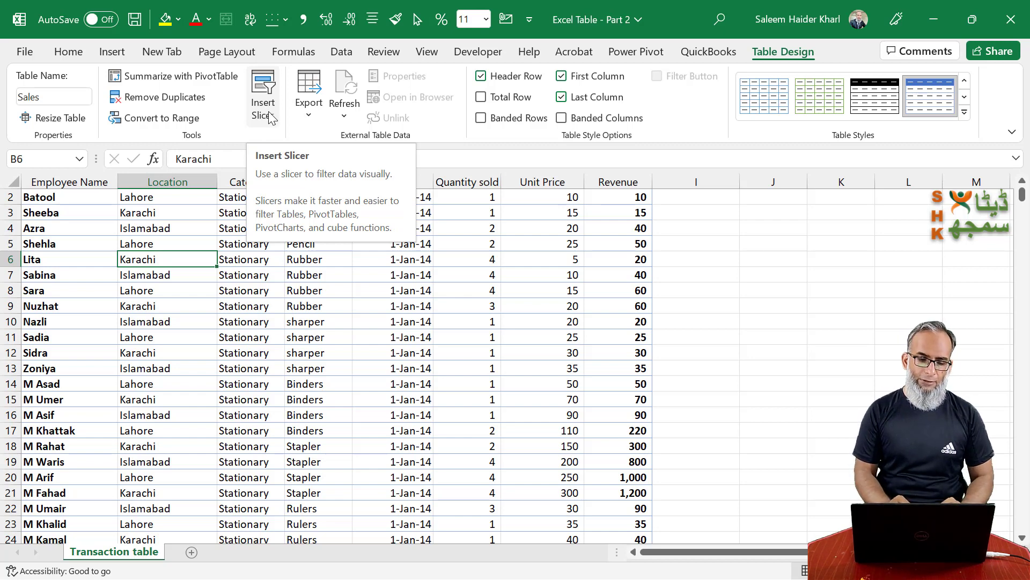
{"action": "left_click", "coordinate": [270, 117]}
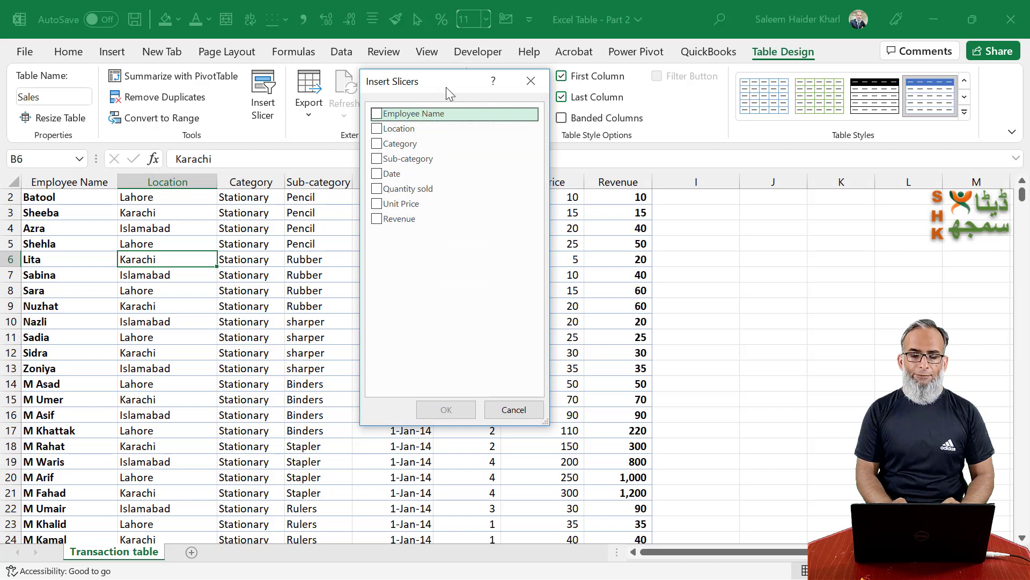
{"action": "left_click_drag", "start_coordinate": [490, 86], "coordinate": [742, 131]}
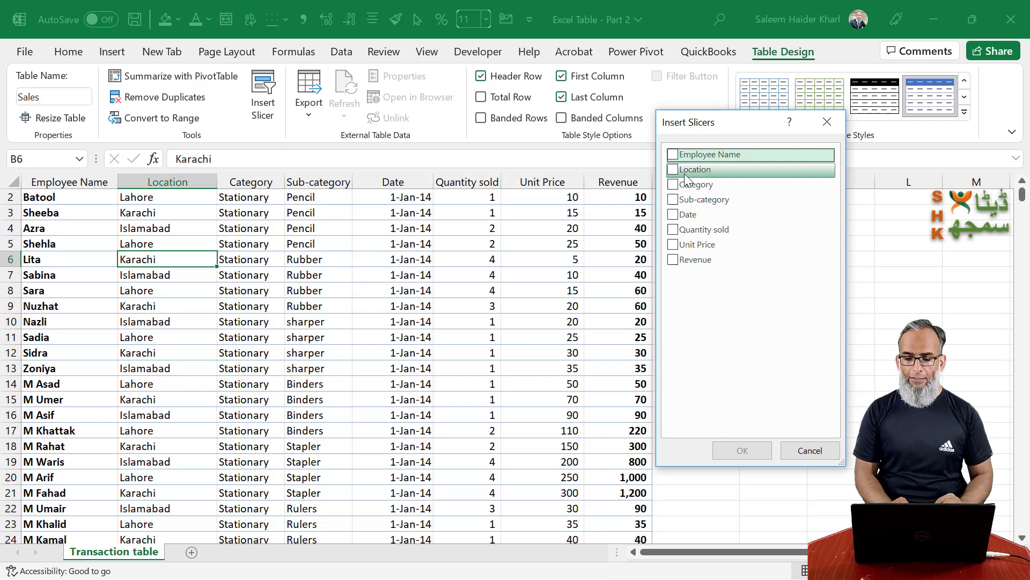
{"action": "left_click", "coordinate": [674, 155]}
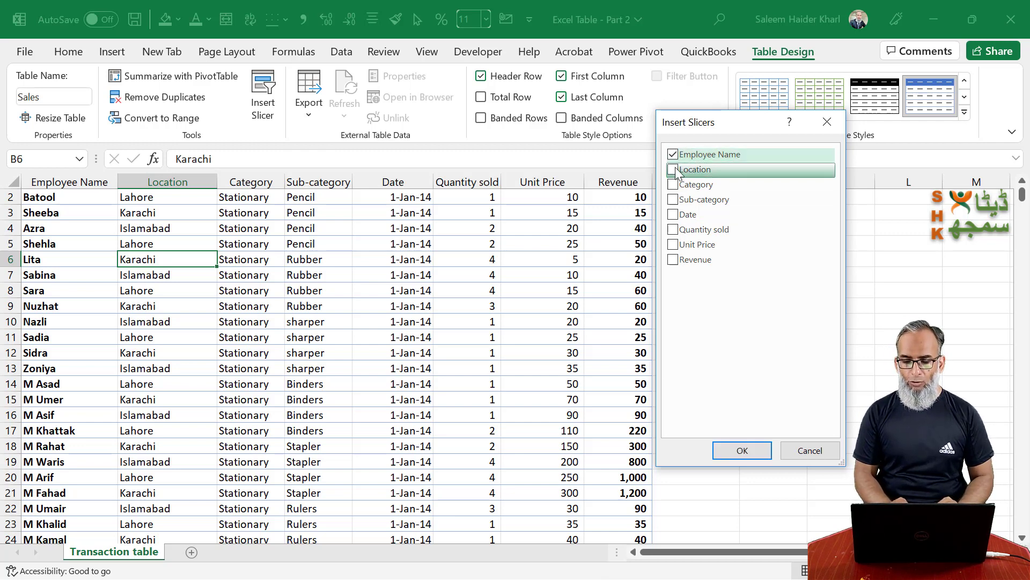
{"action": "left_click", "coordinate": [674, 170]}
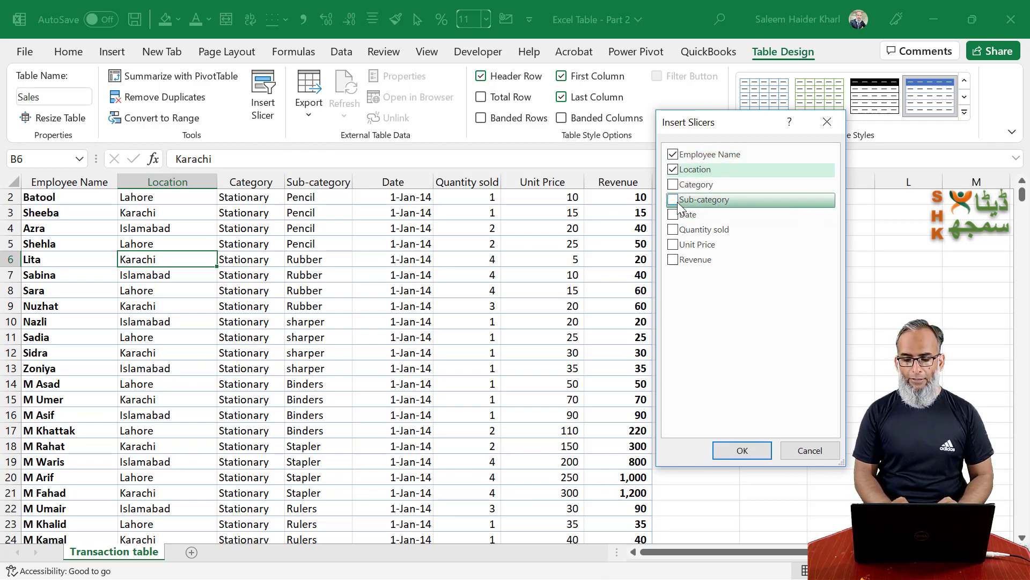
{"action": "left_click", "coordinate": [674, 184]}
{"action": "left_click", "coordinate": [743, 451]}
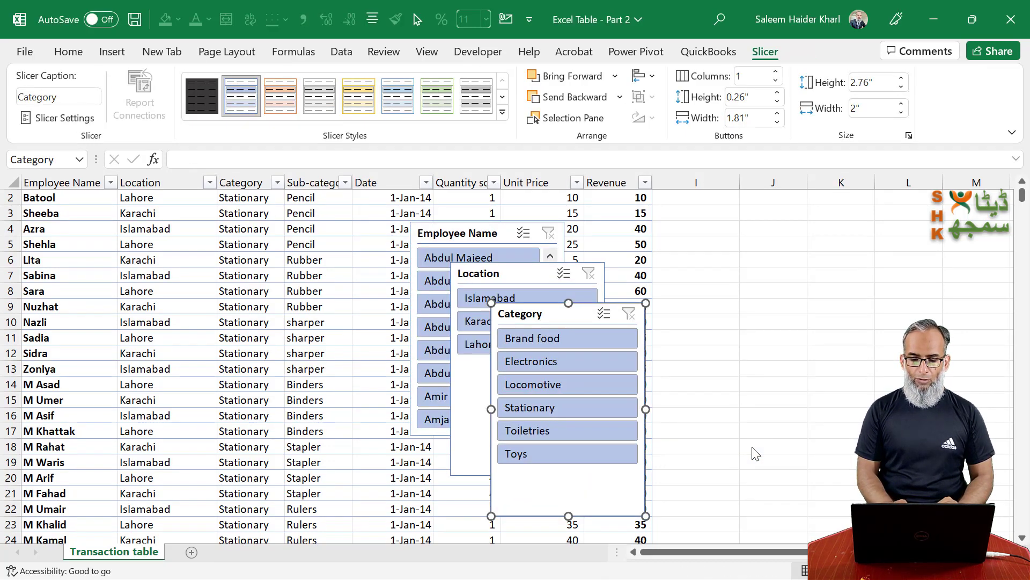
Move the Employee Name slicer clear of the other slicers and delete it.
{"action": "left_click", "coordinate": [909, 243]}
{"action": "scroll", "coordinate": [909, 247], "scroll_direction": "up", "scroll_amount": 1}
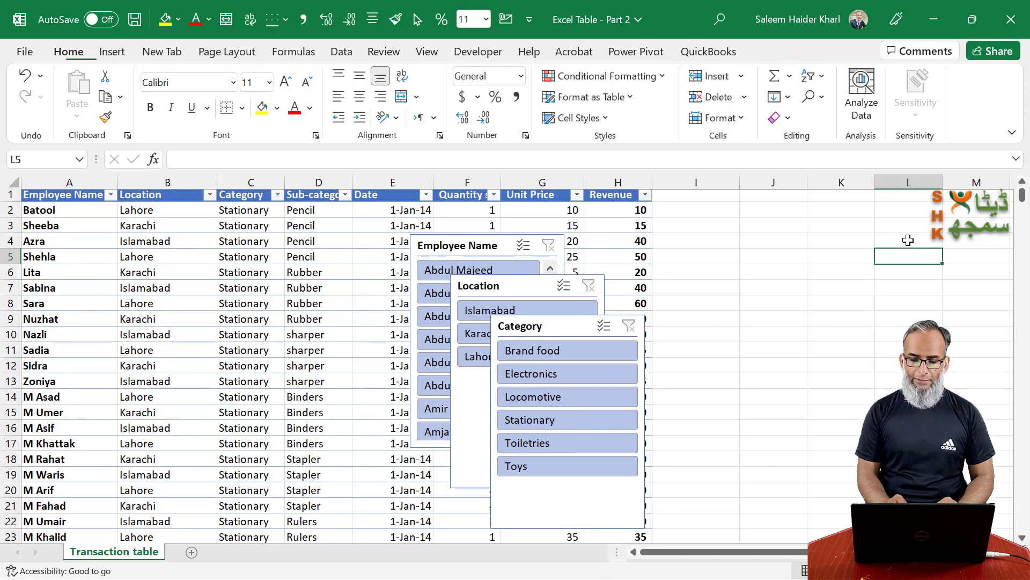
{"action": "left_click_drag", "start_coordinate": [478, 250], "coordinate": [727, 210]}
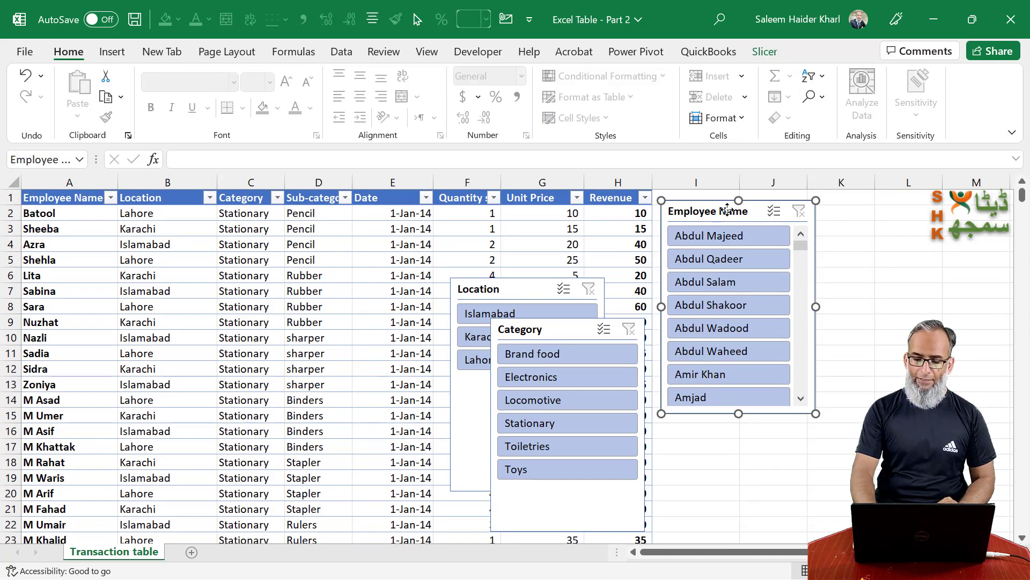
{"action": "key", "text": "Delete"}
Stack the Location slicer above the Category slicer beside the Revenue column, shortening both to fit their items.
{"action": "left_click_drag", "start_coordinate": [499, 294], "coordinate": [704, 209]}
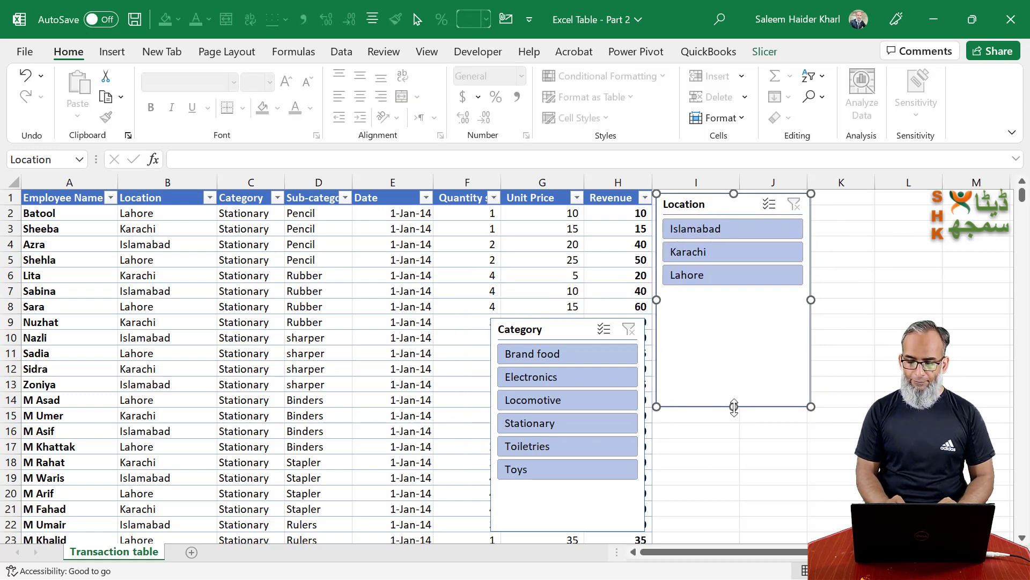
{"action": "left_click_drag", "start_coordinate": [734, 406], "coordinate": [734, 295]}
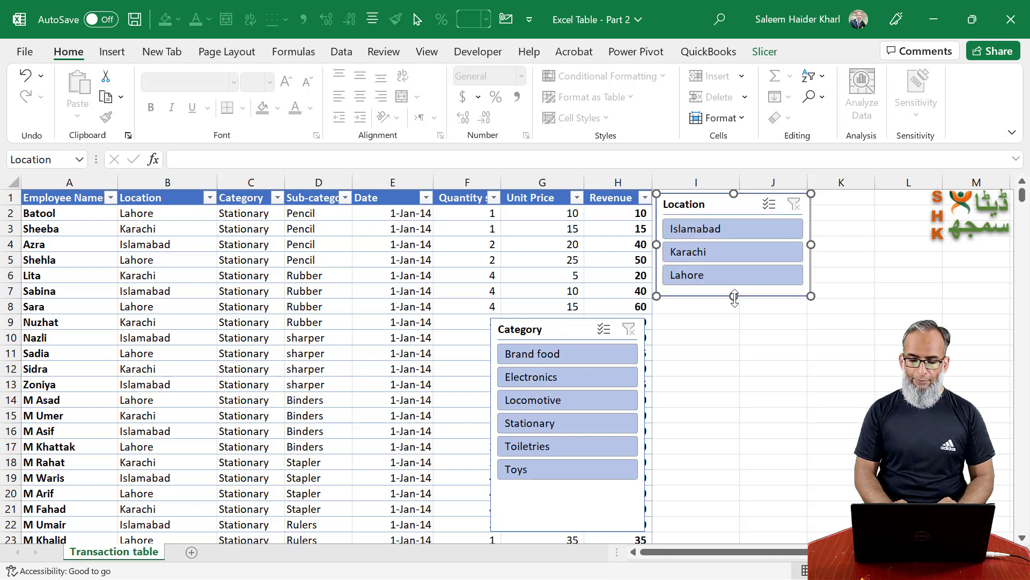
{"action": "left_click_drag", "start_coordinate": [574, 329], "coordinate": [735, 305]}
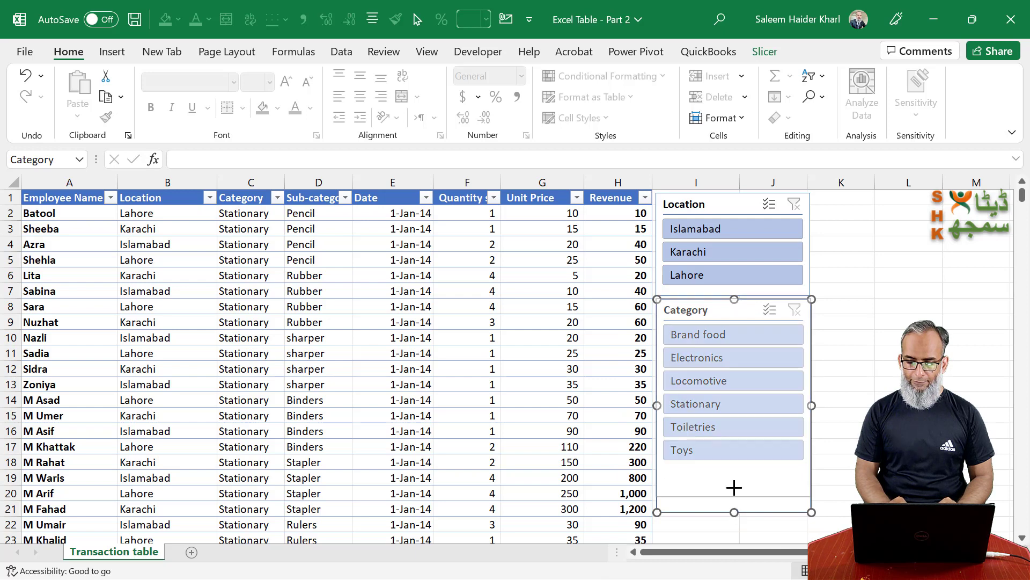
{"action": "left_click_drag", "start_coordinate": [734, 487], "coordinate": [733, 481]}
{"action": "left_click", "coordinate": [898, 380]}
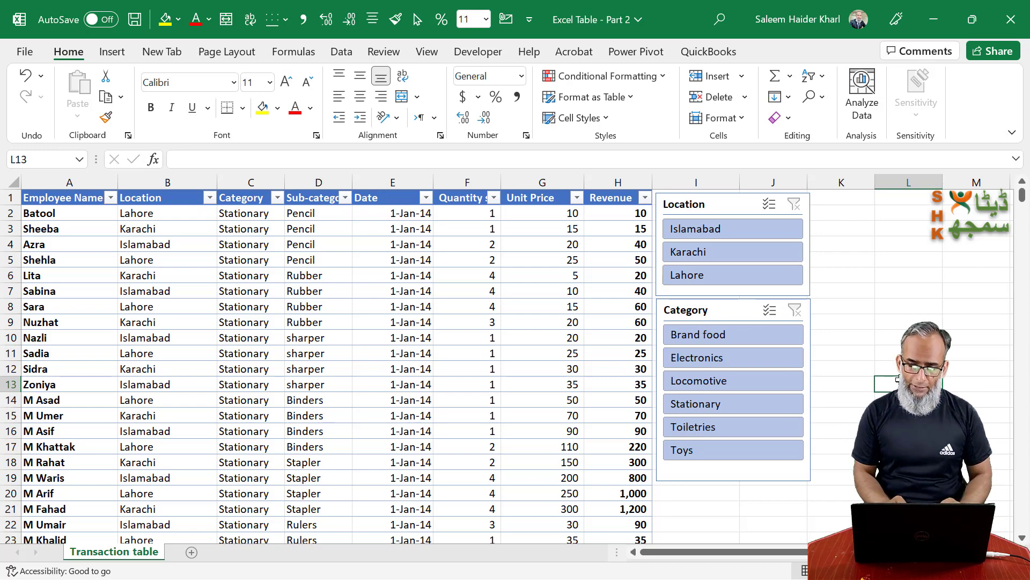
Hide the filter buttons in the Sales table's header row.
{"action": "left_click", "coordinate": [427, 276]}
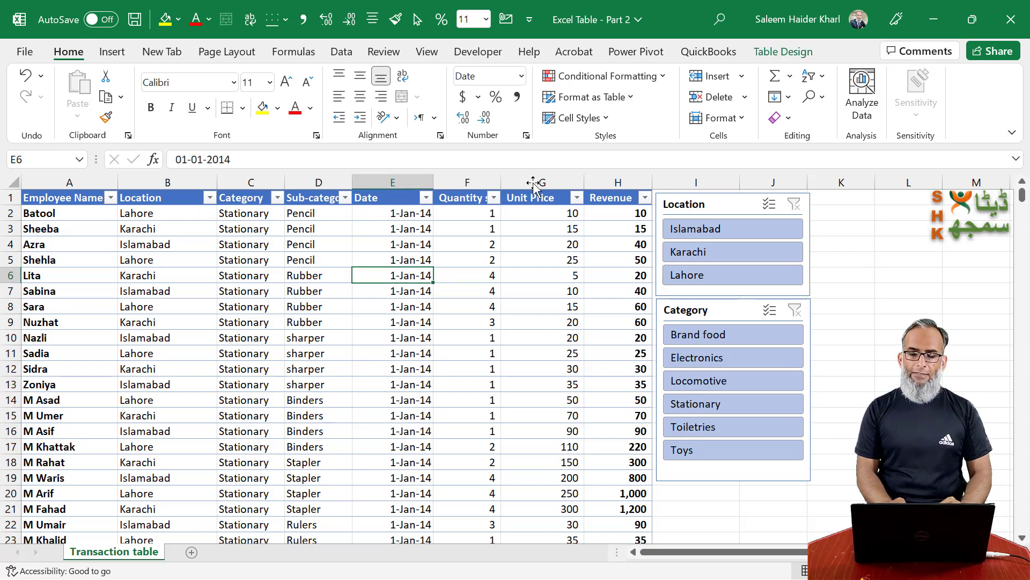
{"action": "left_click", "coordinate": [794, 49]}
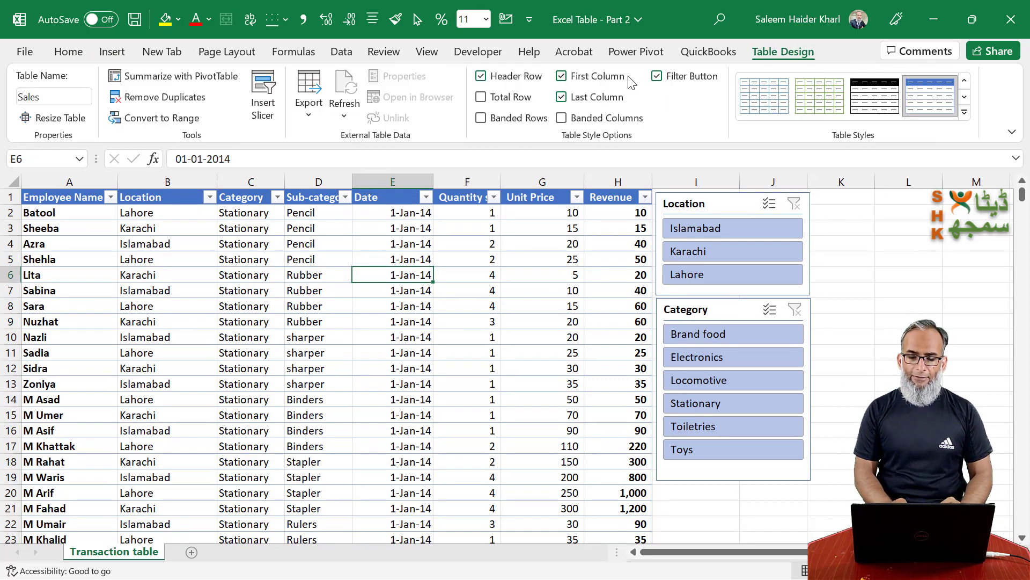
{"action": "left_click", "coordinate": [670, 84]}
{"action": "left_click", "coordinate": [488, 306]}
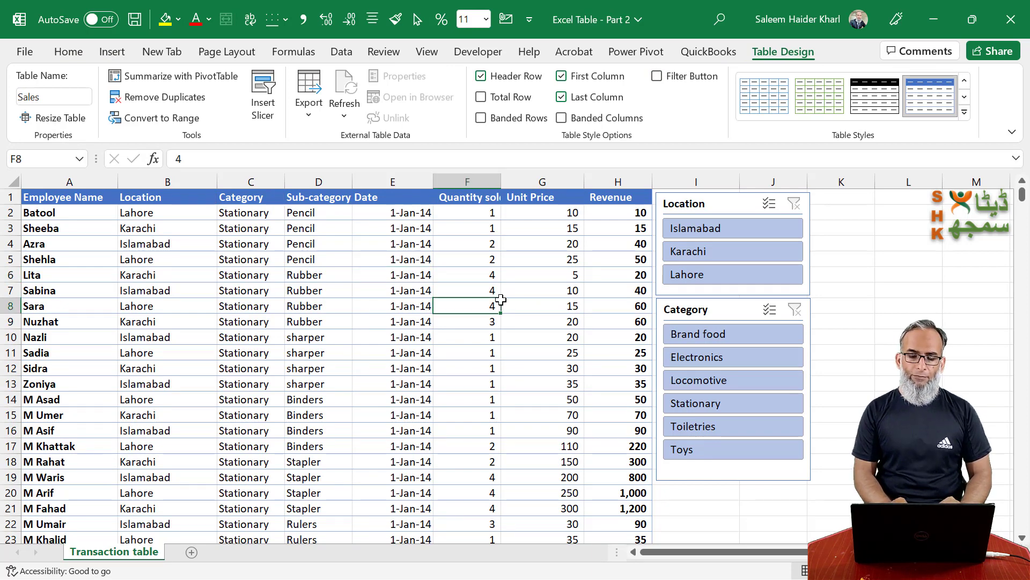
Filter the table to Islamabad with the Location slicer and check the filtered records down to the last Revenue entry.
{"action": "left_click", "coordinate": [730, 226]}
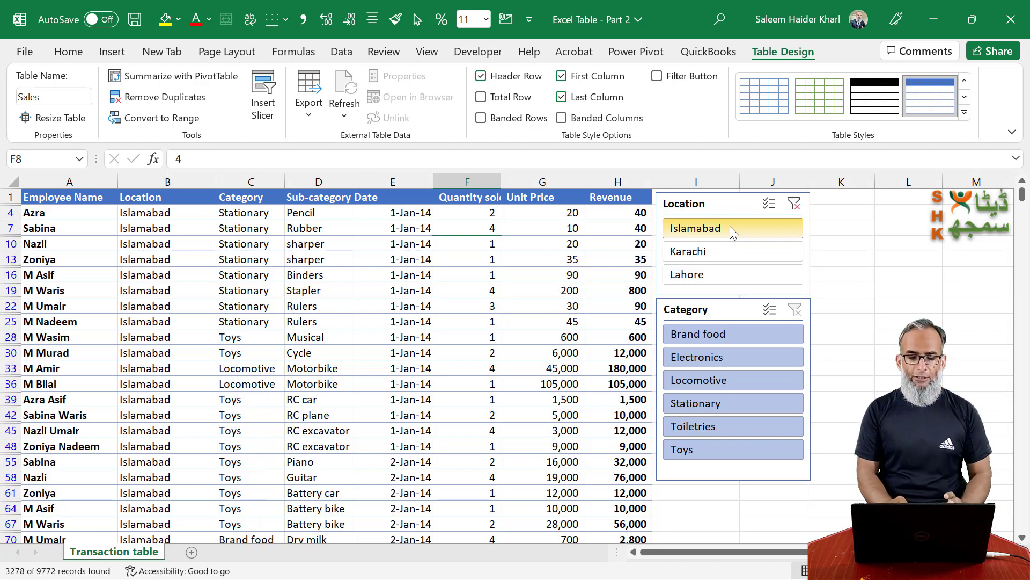
{"action": "left_click", "coordinate": [167, 290]}
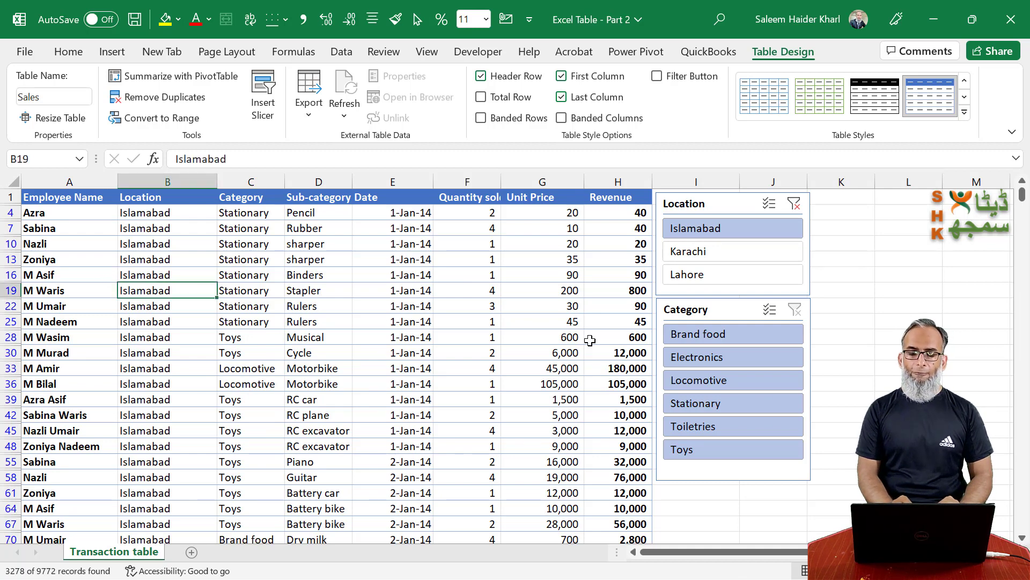
{"action": "left_click", "coordinate": [590, 337]}
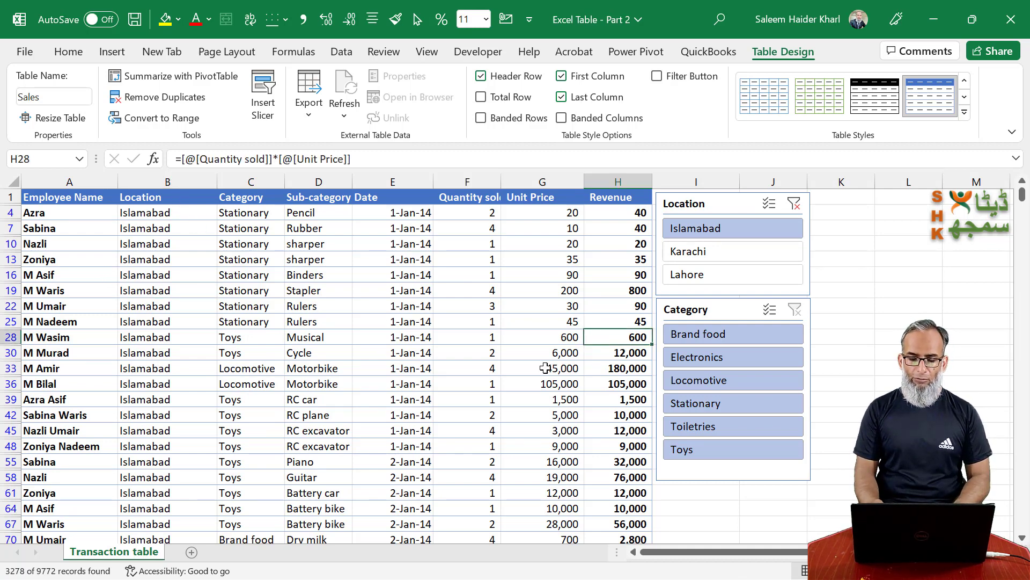
{"action": "key", "text": "ctrl+Down"}
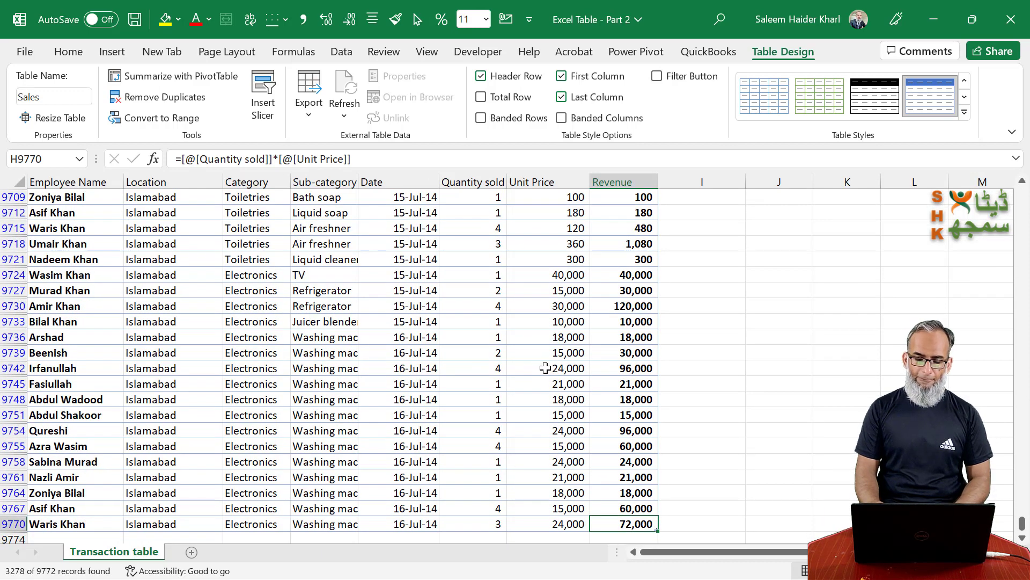
{"action": "key", "text": "ctrl+Up"}
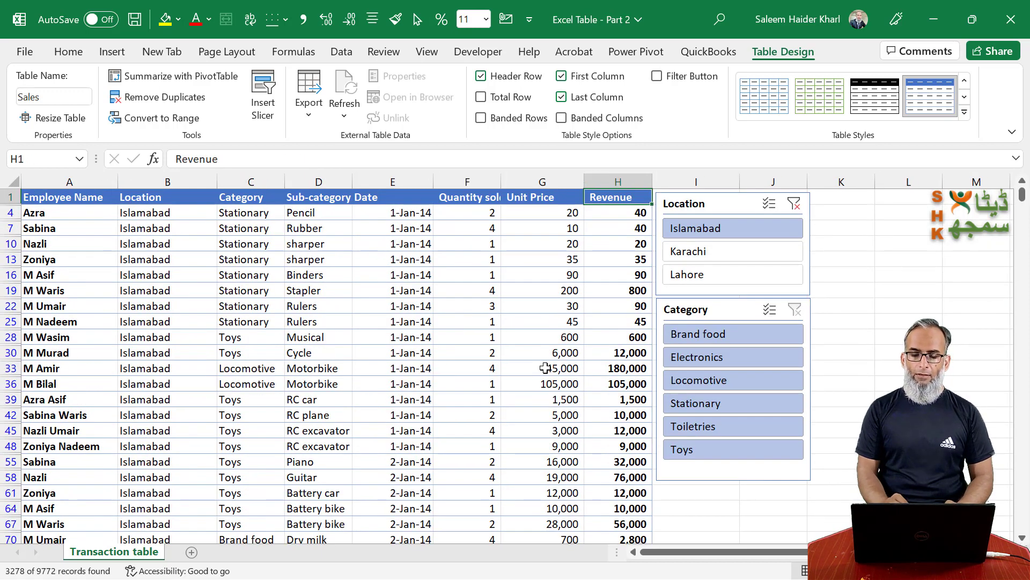
{"action": "left_click", "coordinate": [545, 367]}
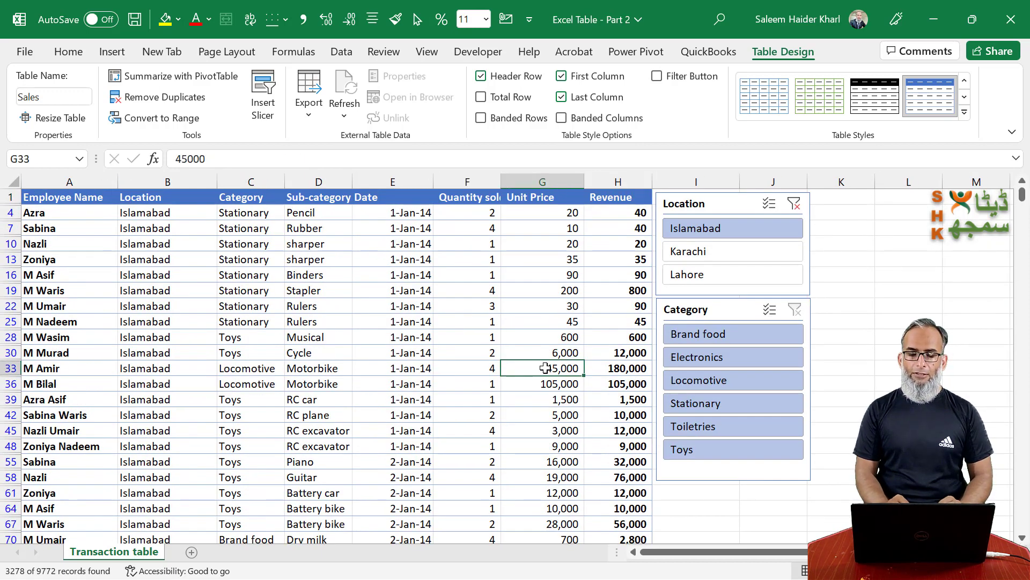
Add a total row to the table, check the Quantity sold and Revenue totals, and return to the Revenue header.
{"action": "left_click", "coordinate": [481, 98]}
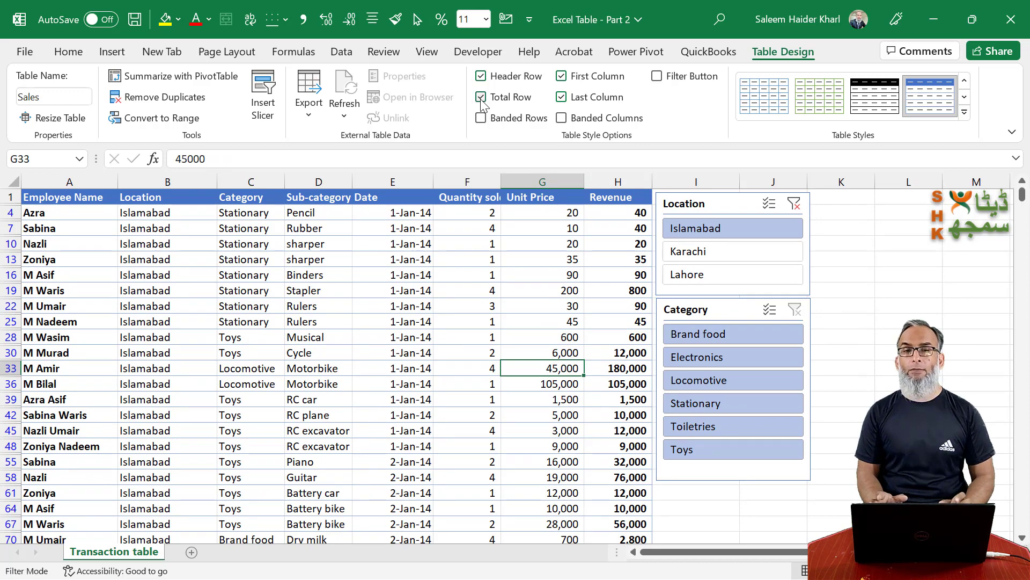
{"action": "left_click", "coordinate": [603, 322]}
{"action": "key", "text": "ctrl+Down"}
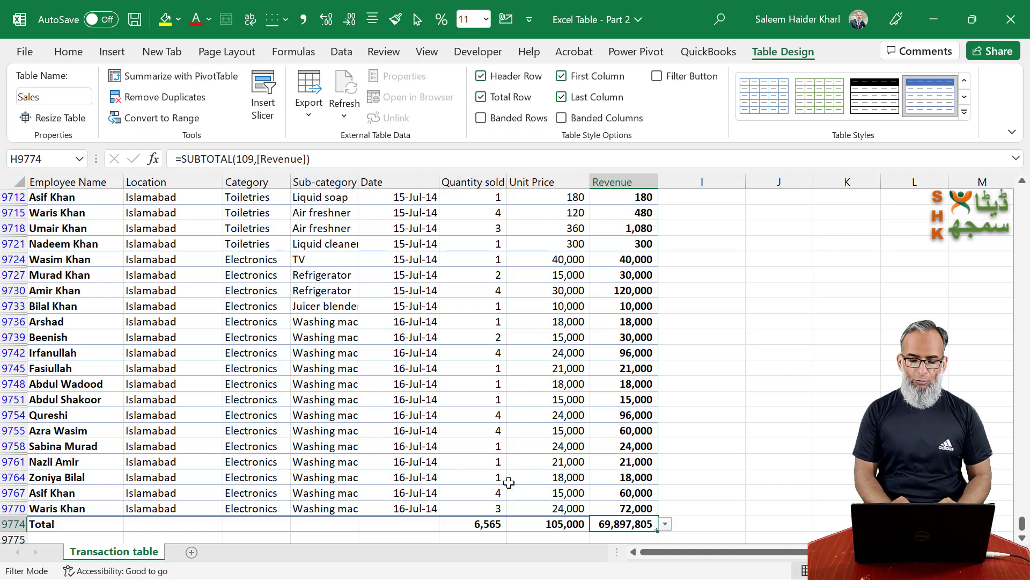
{"action": "left_click", "coordinate": [472, 524]}
{"action": "left_click", "coordinate": [650, 523]}
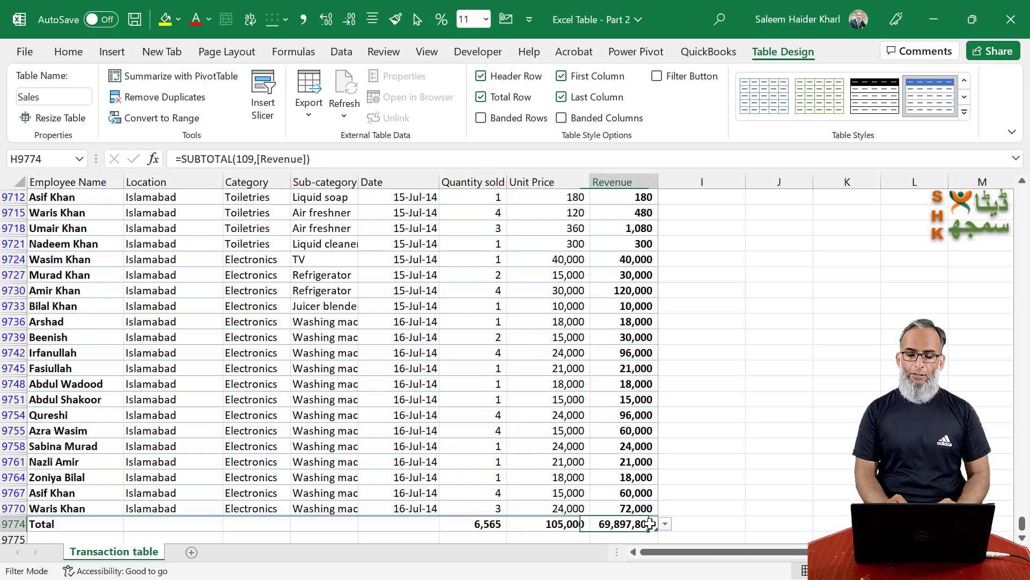
{"action": "left_click", "coordinate": [622, 416]}
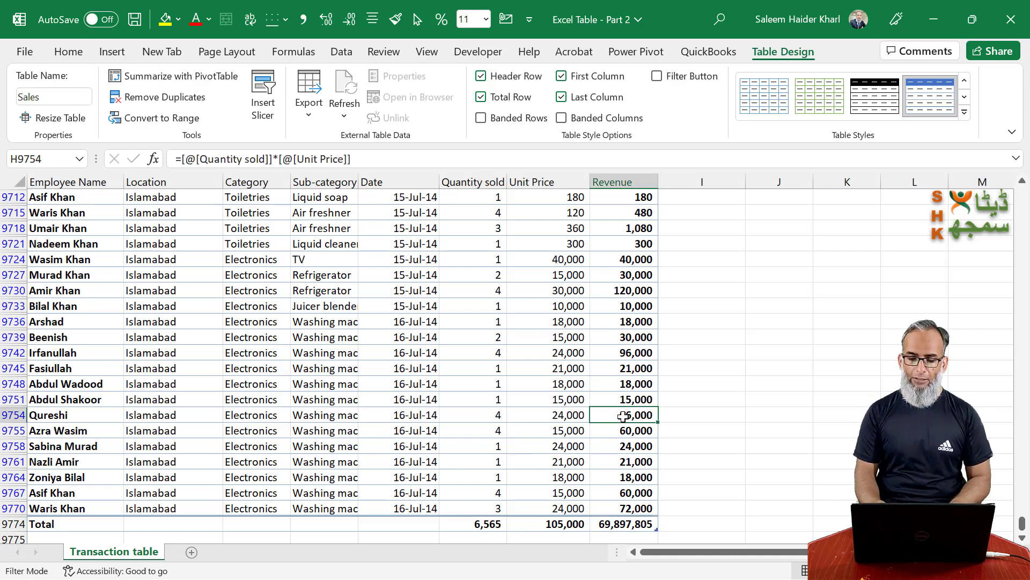
{"action": "key", "text": "ctrl+Up"}
Filter the table to Karachi and Electronics with the slicers, and check the Quantity sold and Revenue totals.
{"action": "left_click", "coordinate": [698, 254]}
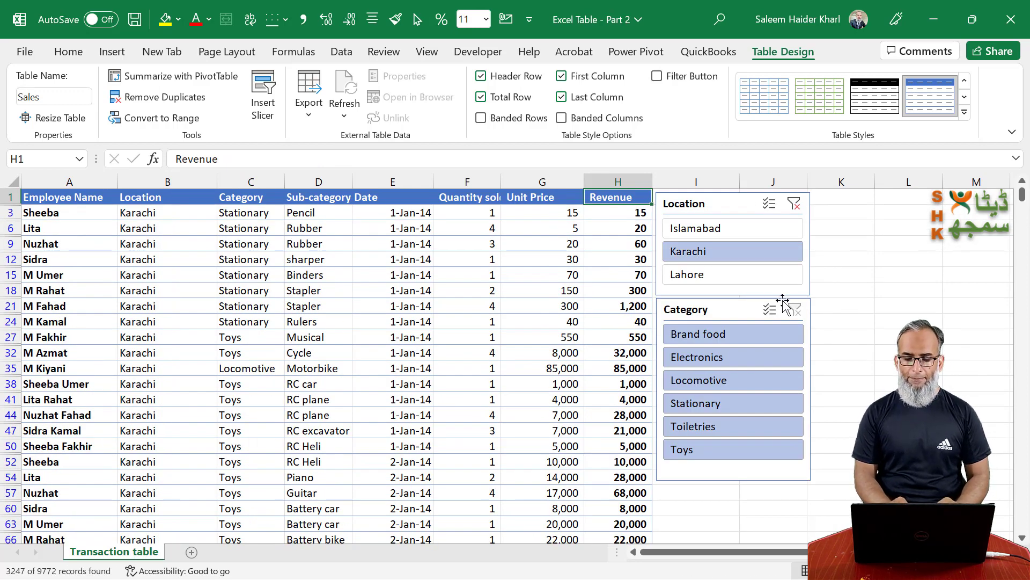
{"action": "left_click", "coordinate": [705, 362]}
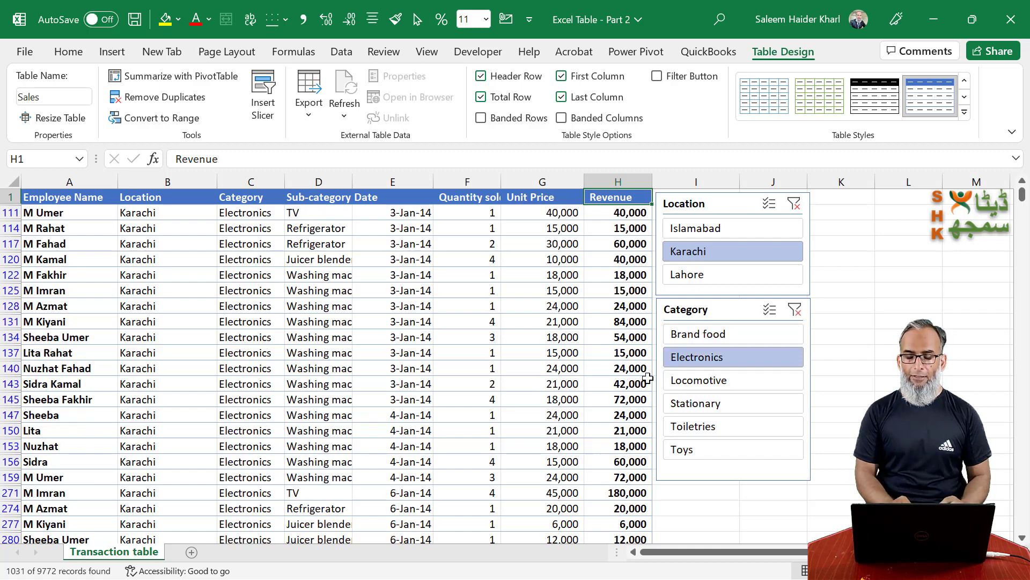
{"action": "left_click", "coordinate": [593, 410]}
{"action": "key", "text": "ctrl+Down"}
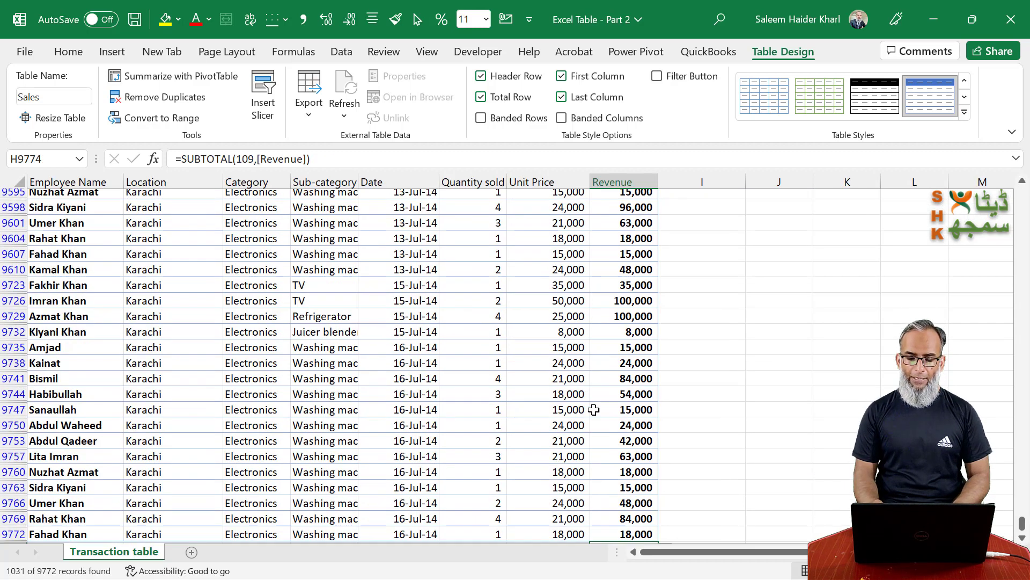
{"action": "key", "text": "Left"}
{"action": "key", "text": "Left"}
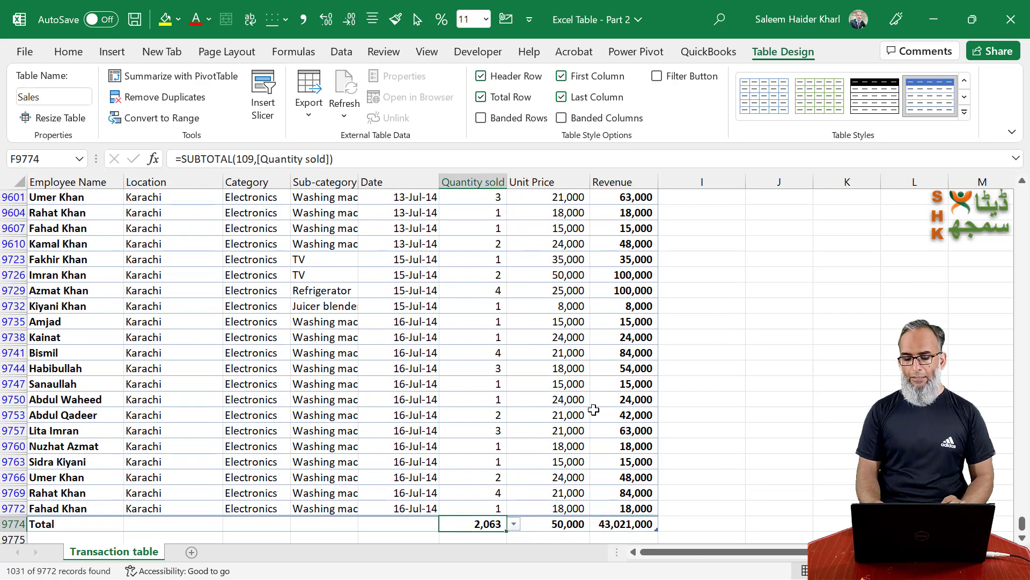
{"action": "key", "text": "Right"}
{"action": "key", "text": "Right"}
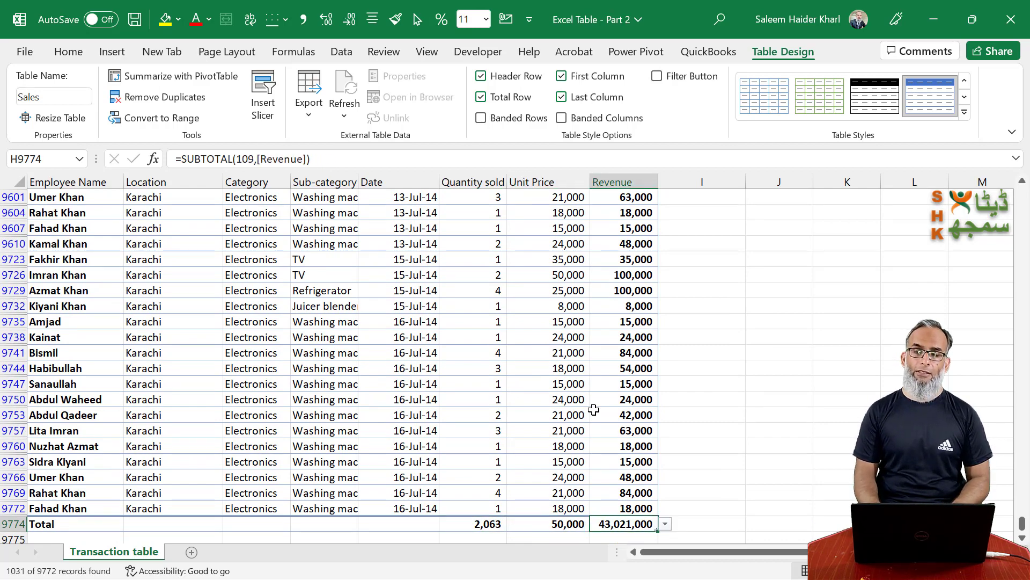
{"action": "key", "text": "ctrl+Up"}
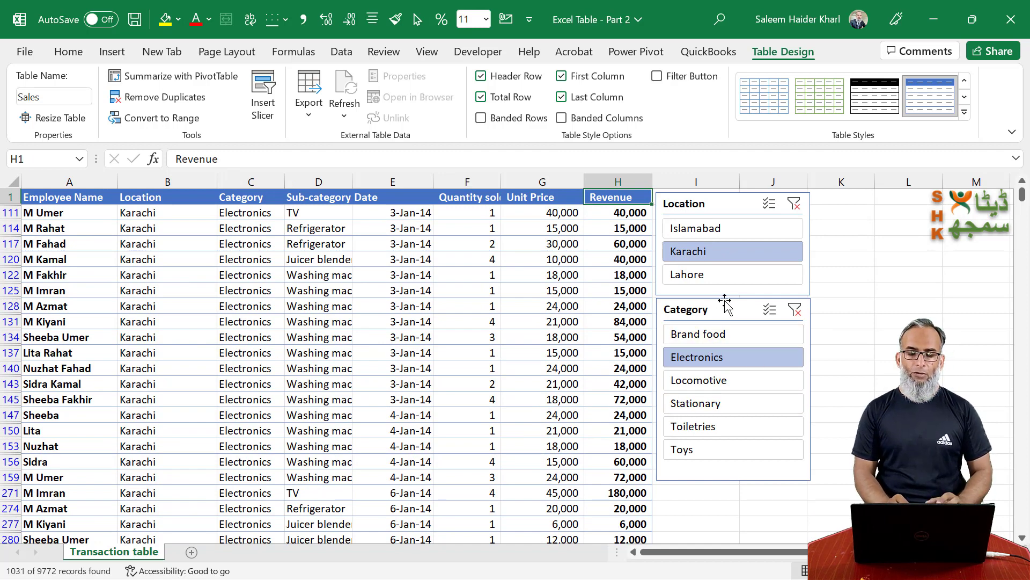
Clear the Category and Location slicer filters and select the Quantity sold cell in row 11.
{"action": "left_click", "coordinate": [795, 310]}
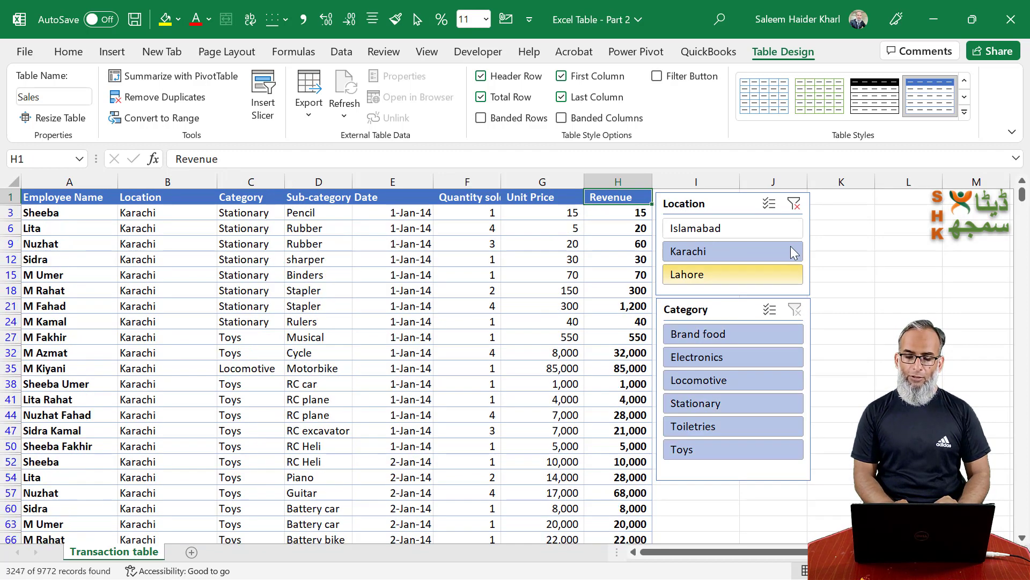
{"action": "left_click", "coordinate": [793, 204]}
{"action": "left_click", "coordinate": [445, 349]}
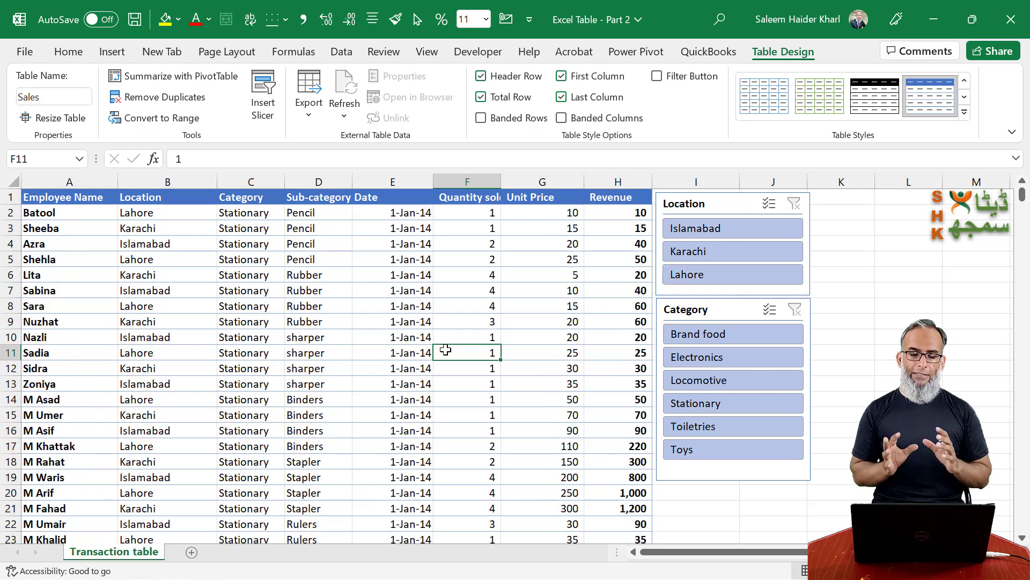